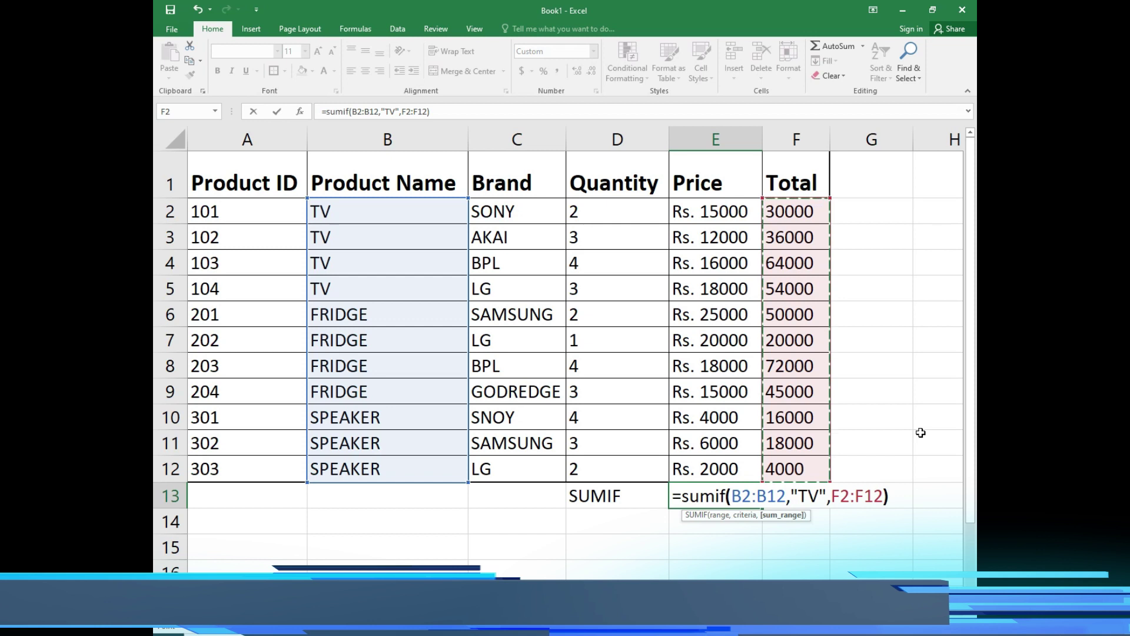
- Commit the formula =SUMIF(B2:B12,"TV",F2:F12) in E13 and reselect that cell
key("Return")
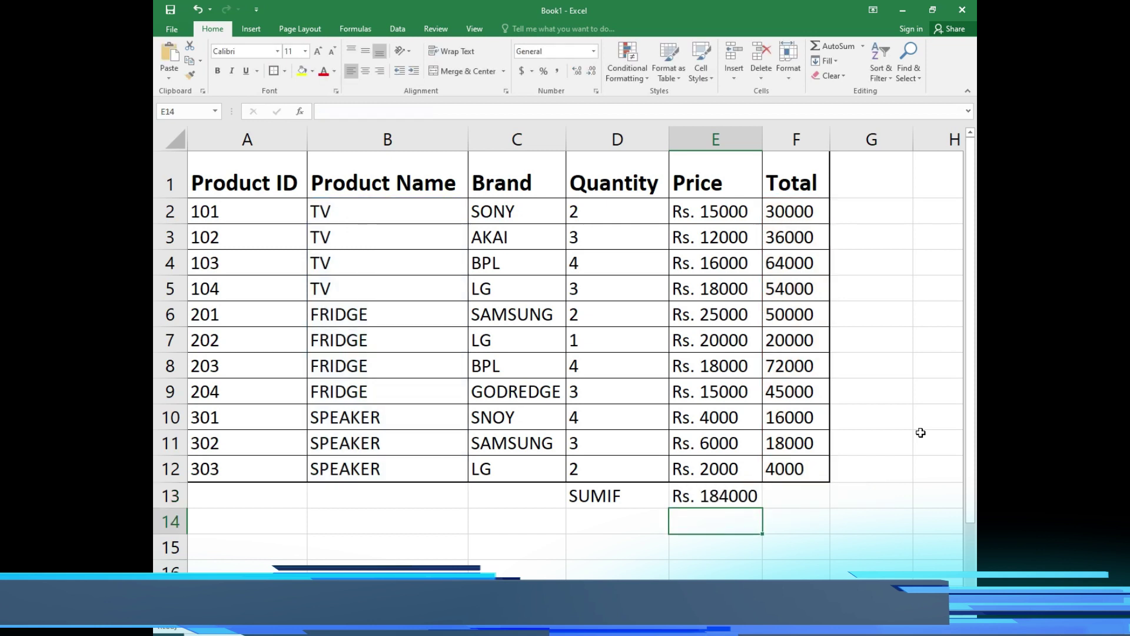
key("Up")
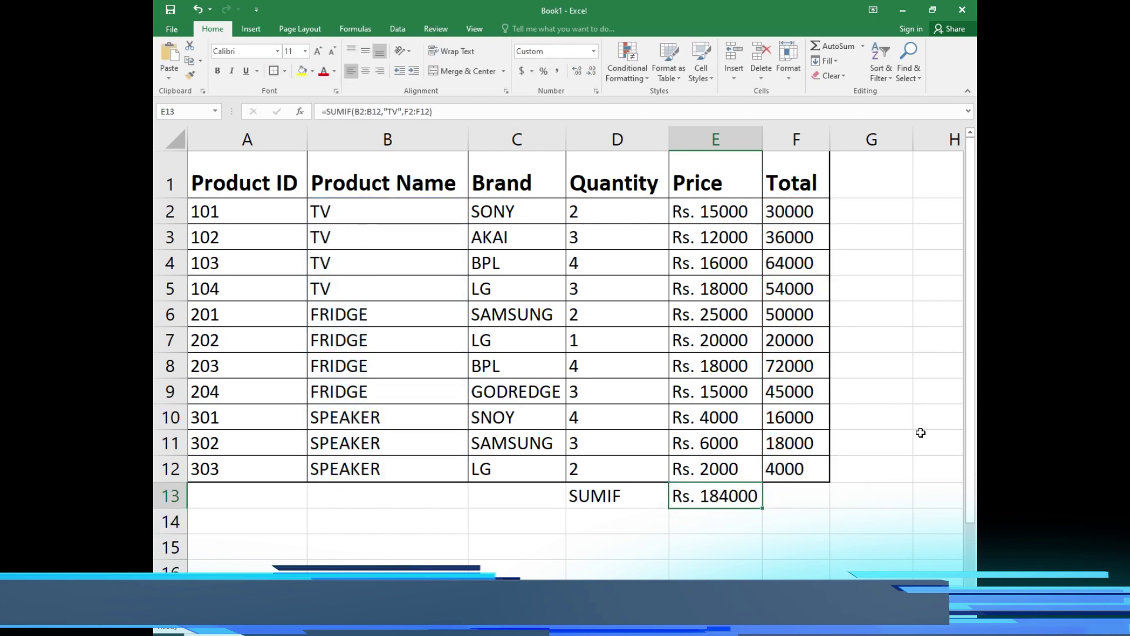
- Examine the TV entries in the Product Name column that the SUMIF criterion matches
key("Left")
key("Left")
key("Left")
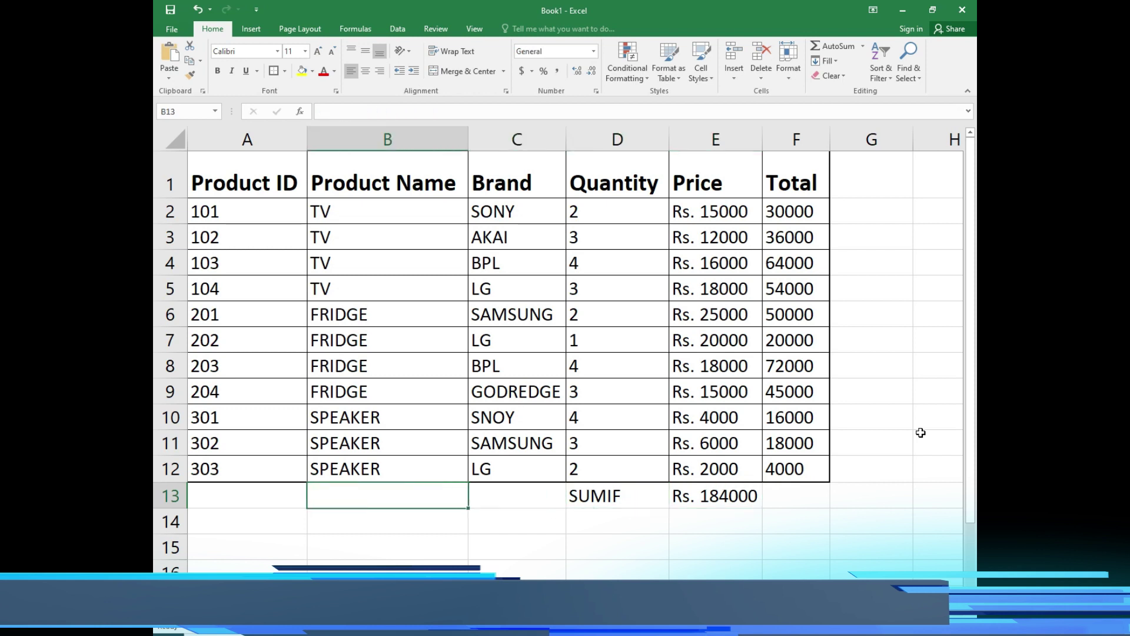
key("Up")
key("Up")
key("Up")
key("Up")
key("Up")
key("Up")
key("Up")
key("Up")
key("Up")
key("Up")
key("Up")
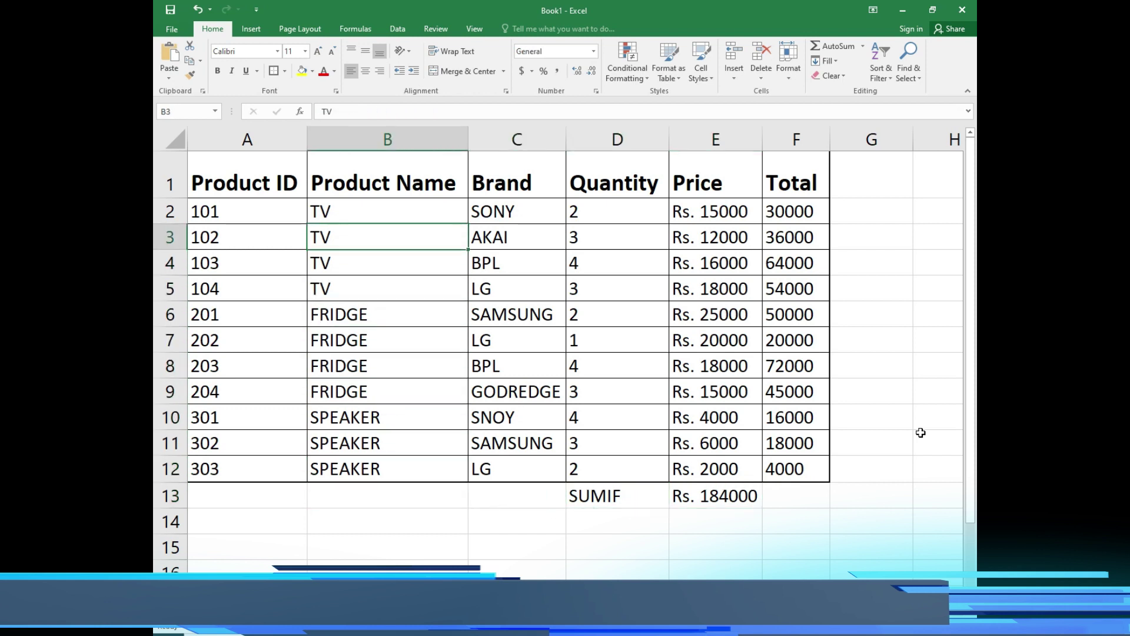
- Examine the Total amounts of the TV rows and compare them with the SUMIF result in E13
key("Right")
key("Right")
key("Right")
key("Right")
key("Down")
key("Down")
key("Down")
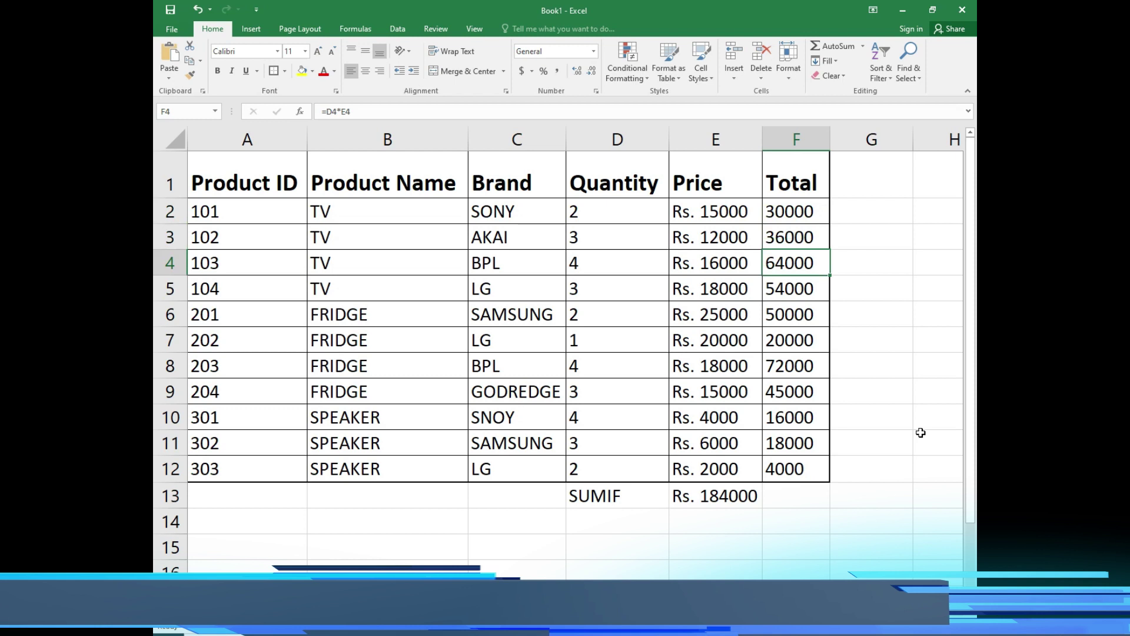
key("Up")
key("Up")
key("Up")
key("Down")
key("Down")
key("Down")
key("ctrl+Down")
key("Down")
key("Left")
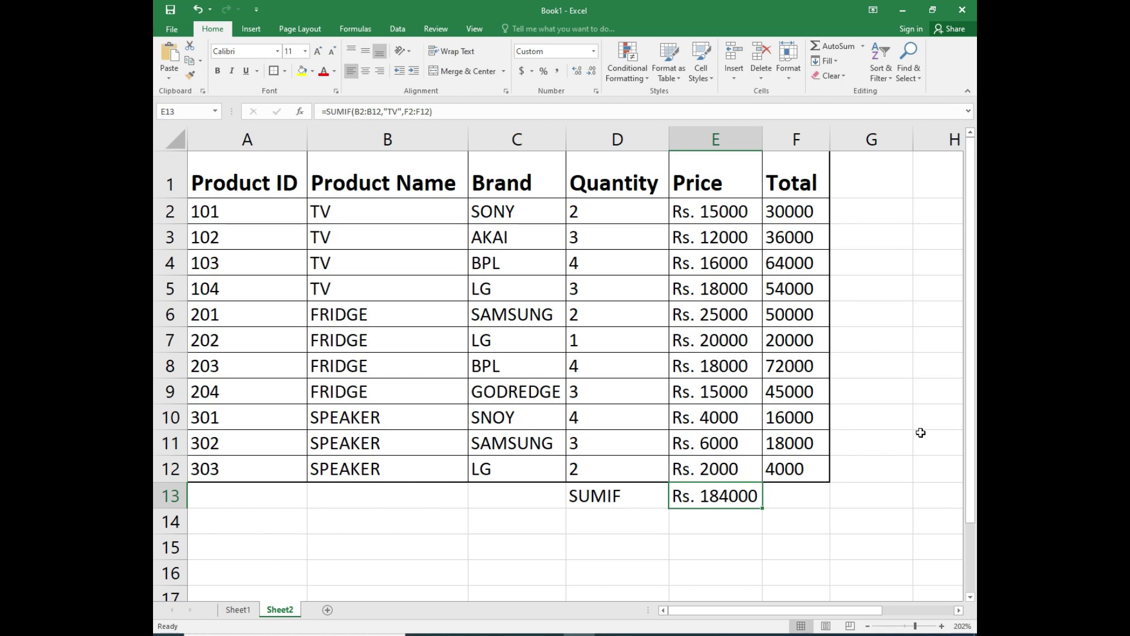
- Change the criterion of the SUMIF formula in E13 to "FRIDGE", keeping the ranges B2:B12 and F2:F12
key("Left")
key("Right")
key("F2")
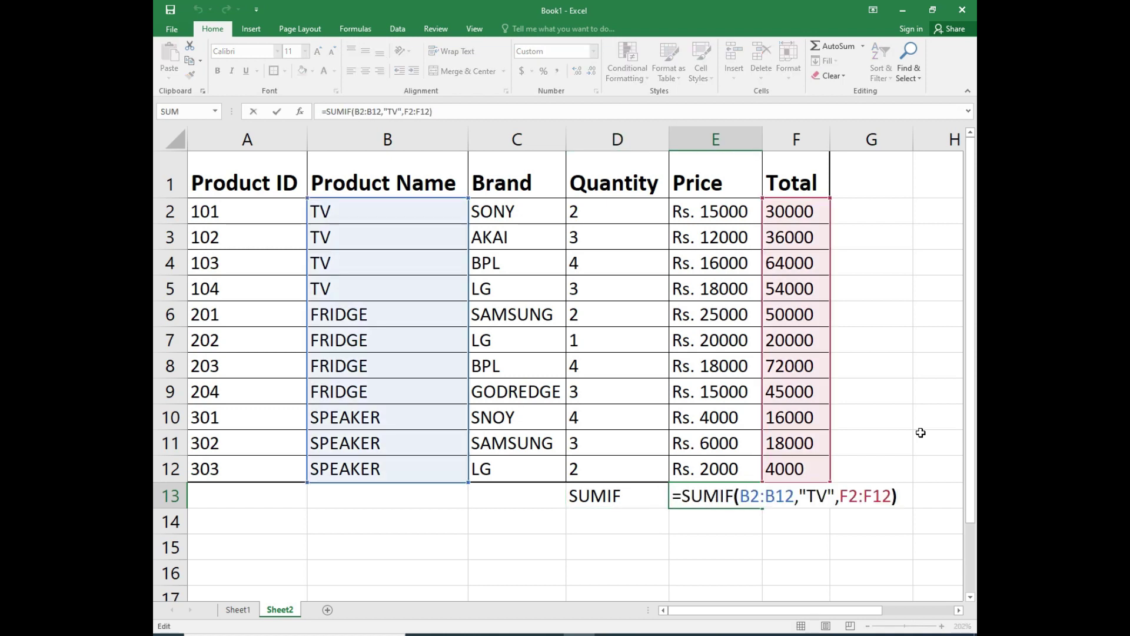
key("Left")
key("Left")
key("Left")
key("Left")
key("Left")
key("Left")
key("Left")
key("Left")
key("Left")
key("Left")
key("Right")
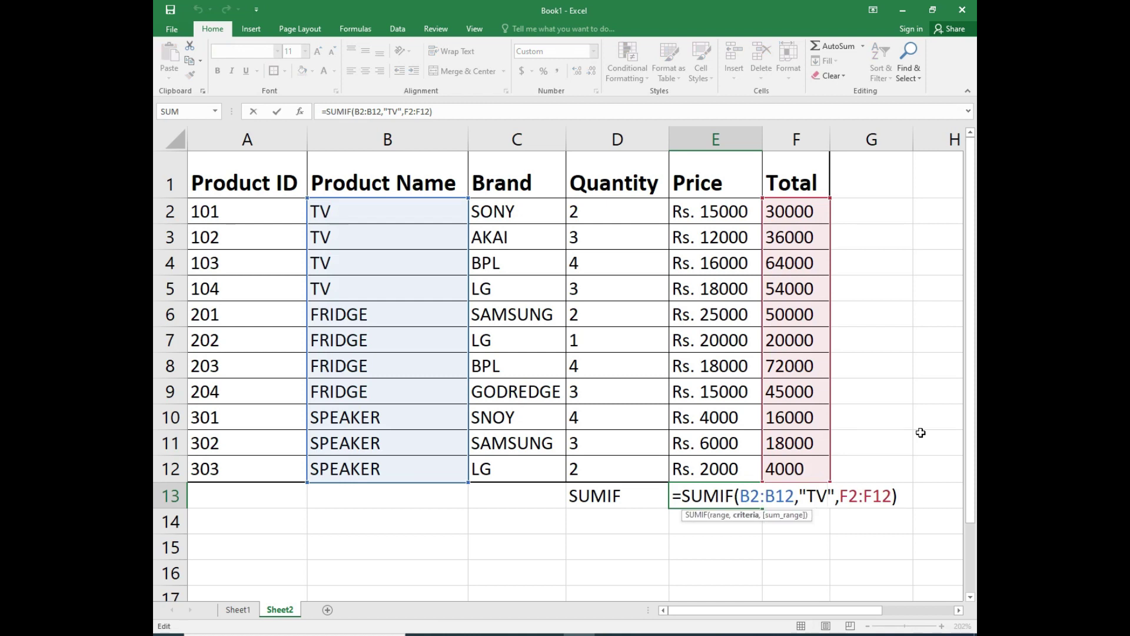
key("BackSpace")
key("BackSpace")
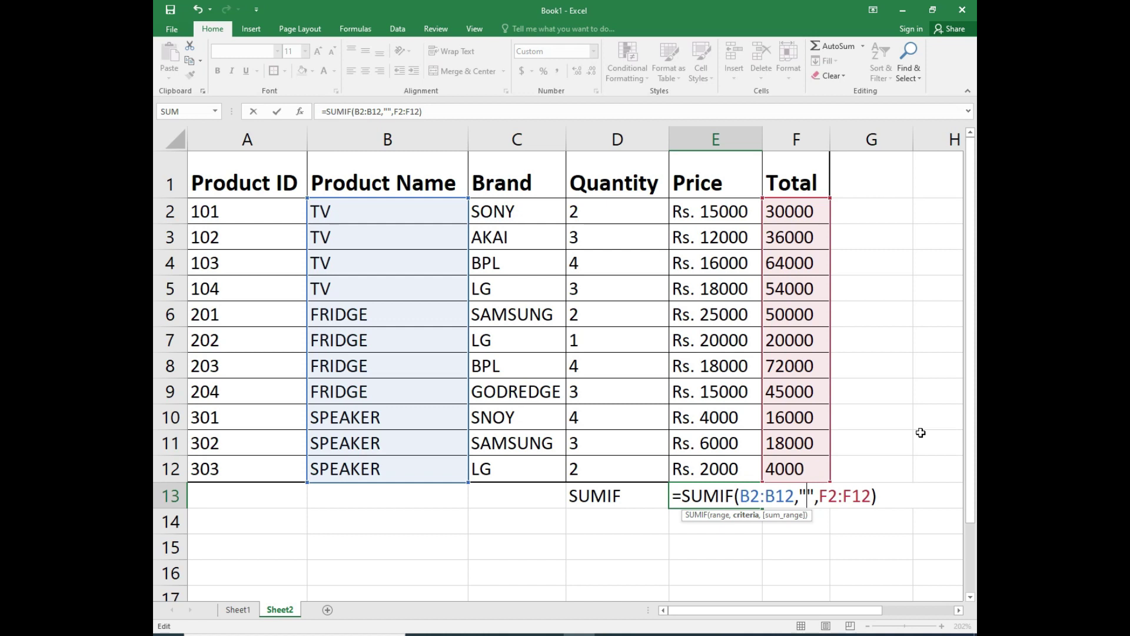
type("FRIDGE")
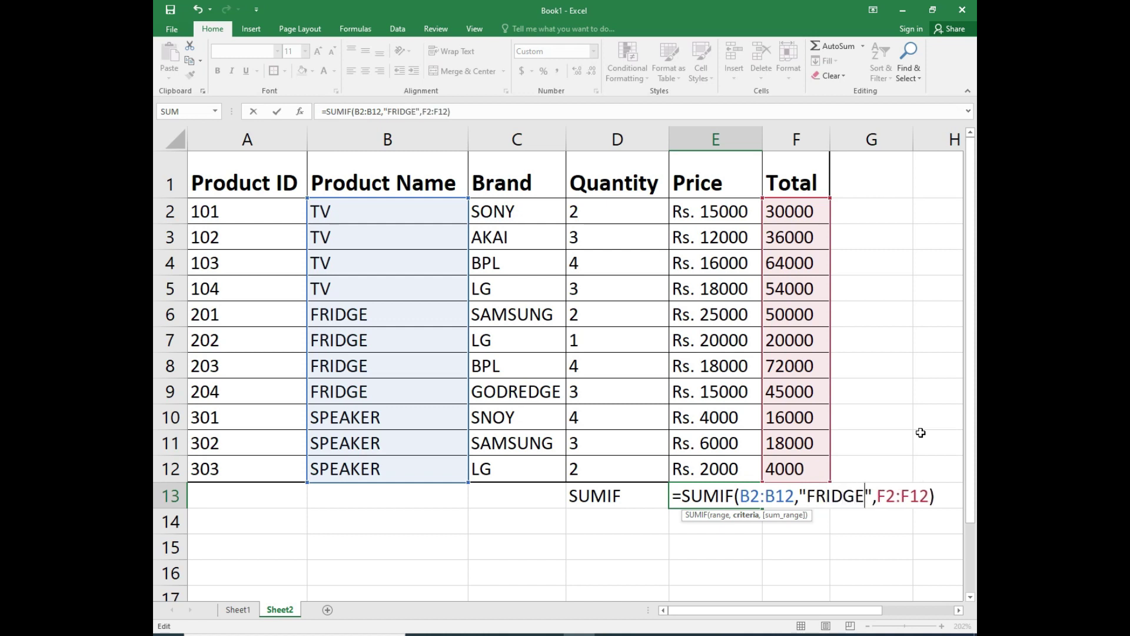
key("Return")
- Examine the Total amounts of the FRIDGE rows against the SUMIF result in E13
key("Up")
key("Up")
key("Up")
key("Up")
key("Up")
key("Up")
key("Up")
key("Up")
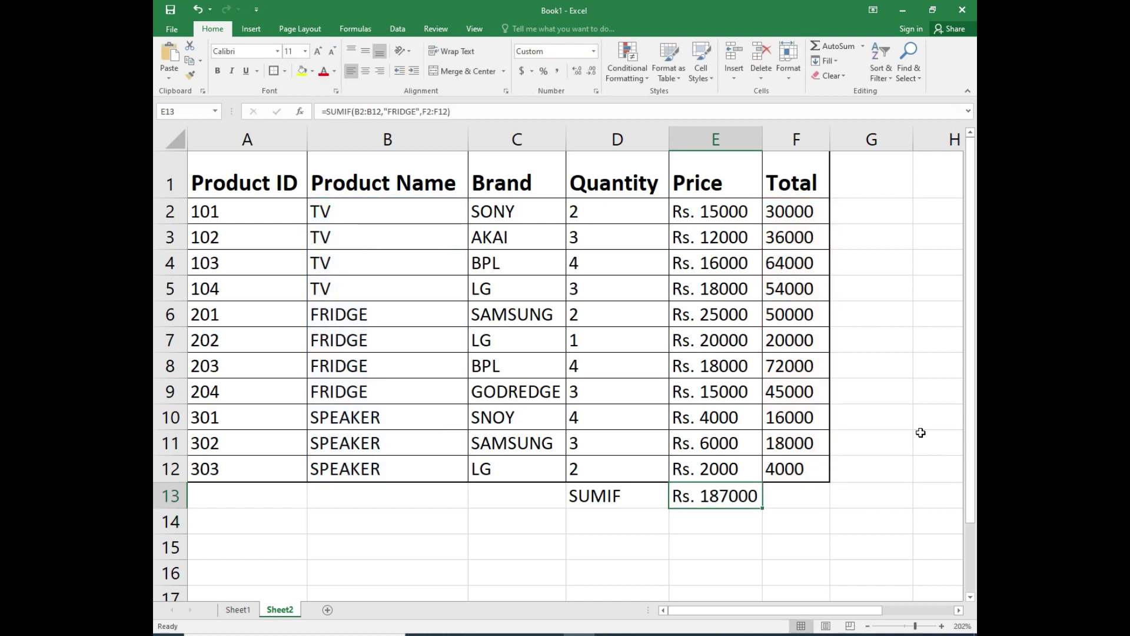
key("Right")
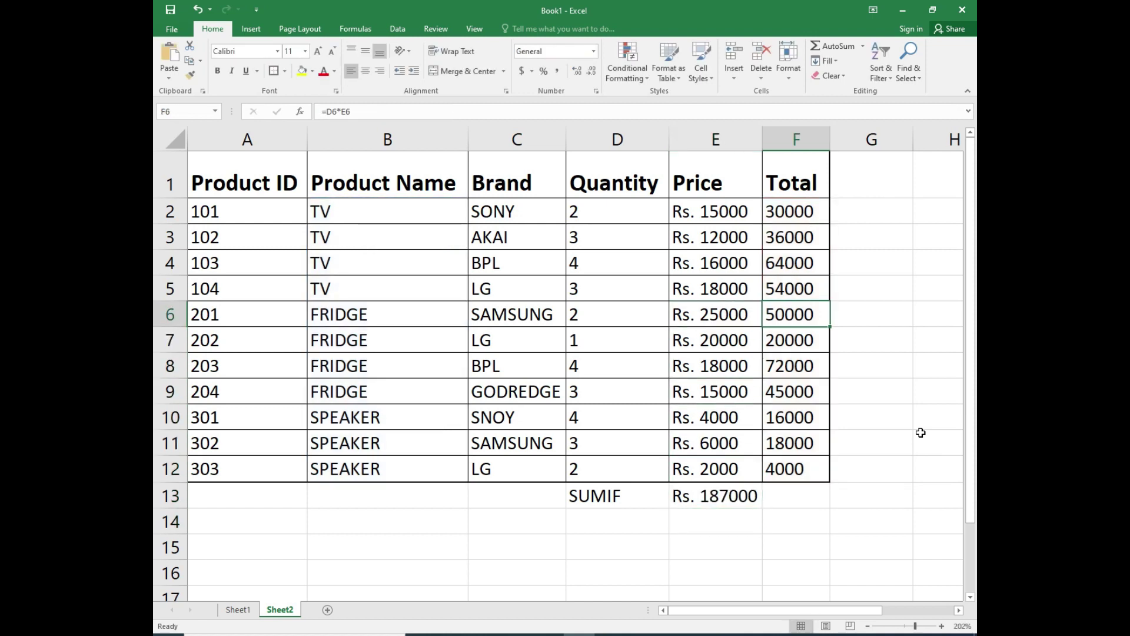
key("Down")
key("Down")
key("Down")
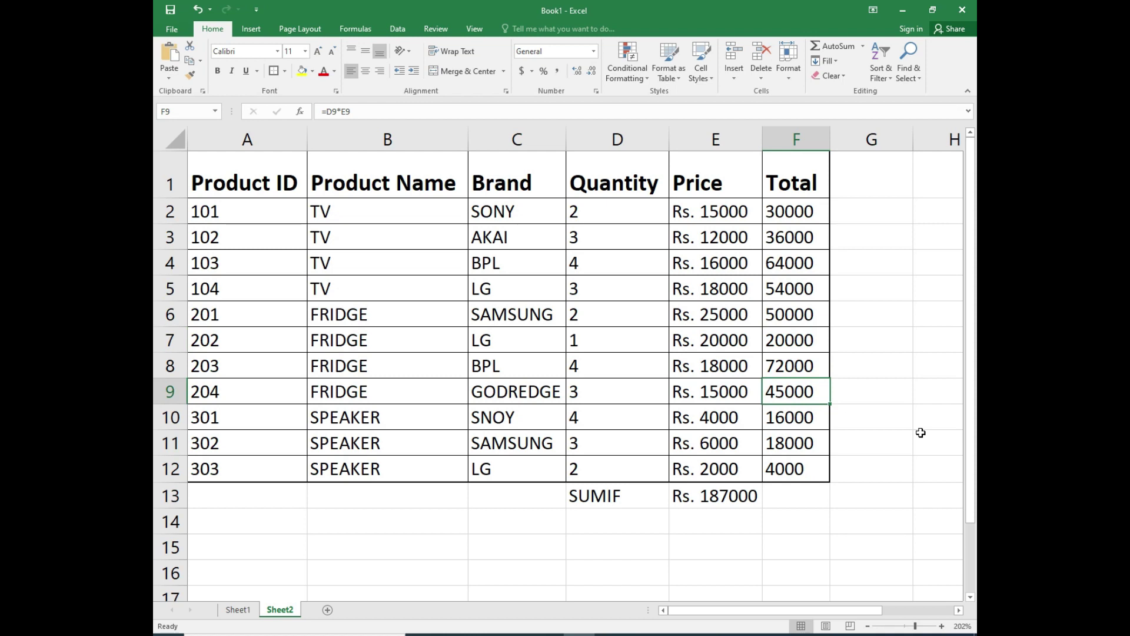
key("Up")
key("Up")
key("Up")
key("Down")
key("Down")
key("Down")
key("Down")
key("Down")
key("Down")
key("Down")
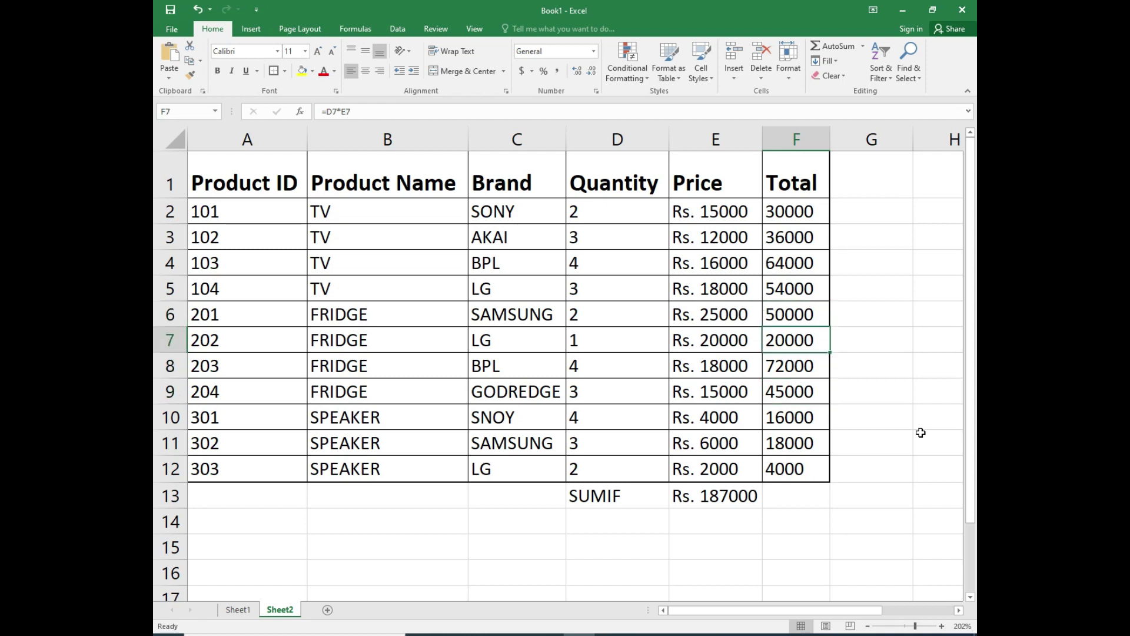
- Clear the SUMIF label and its formula from D13:E13
key("Left")
key("Left")
key("Left")
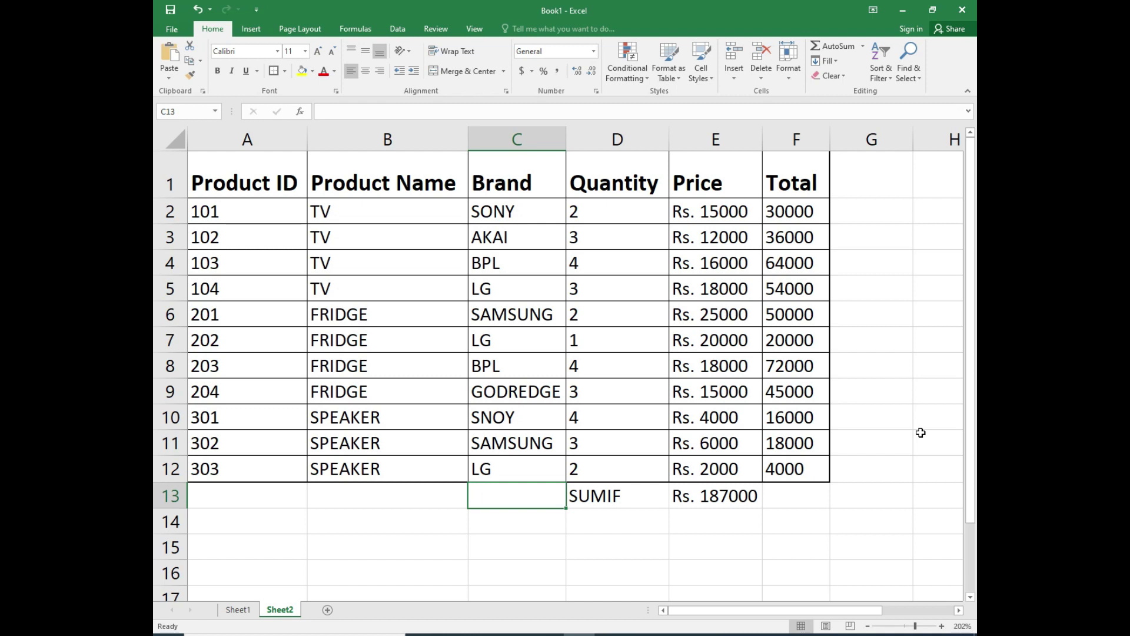
key("Right")
key("shift+Right")
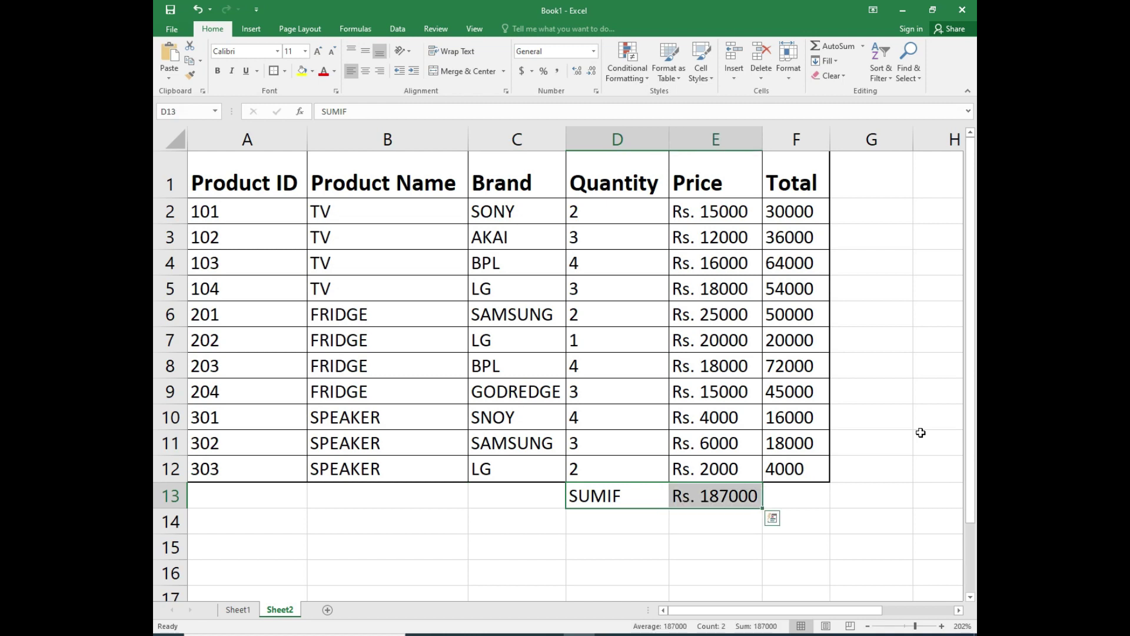
key("Delete")
key("shift+Left")
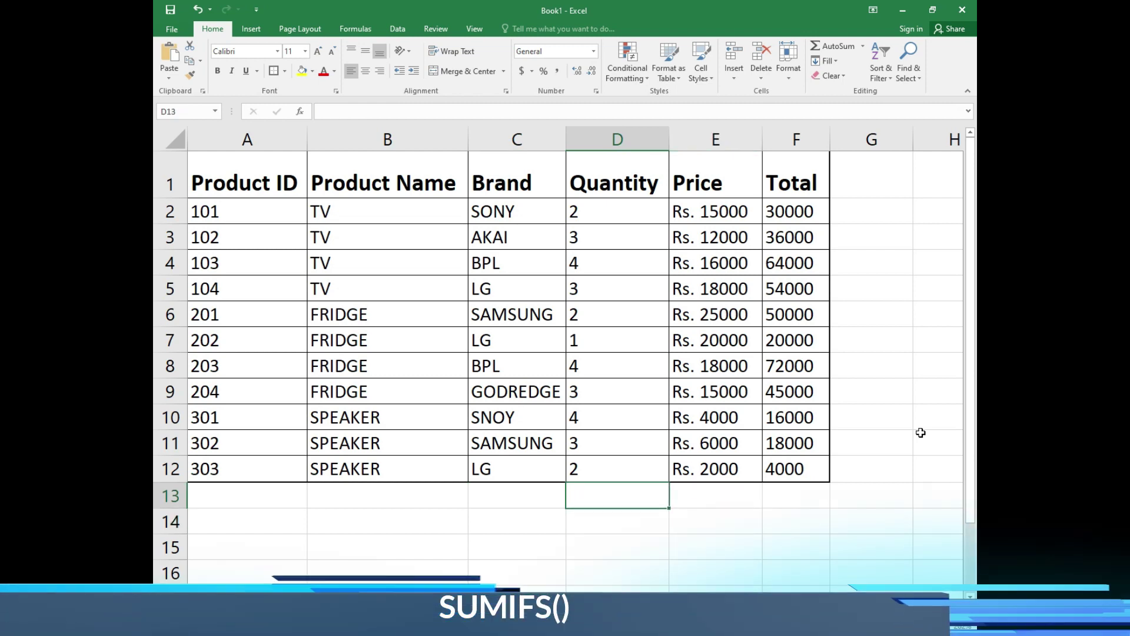
- Label D13 as SUMIFS and begin a SUMIFS formula in E13 with the sum range F2:F12
type("SUMIFS")
key("Tab")
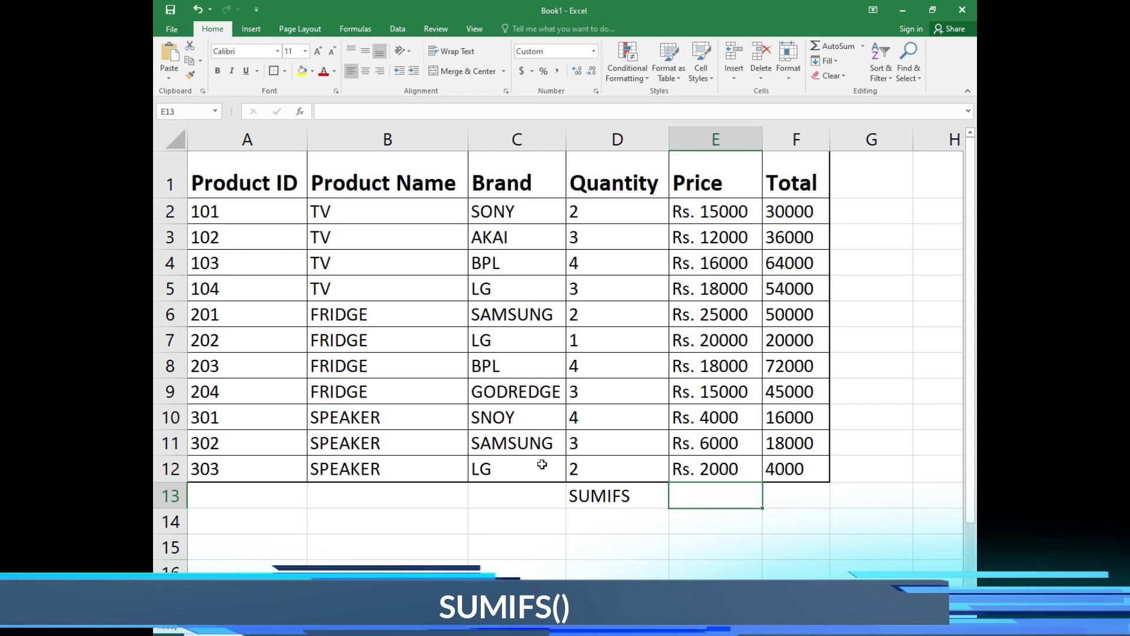
type("=SUMIFS")
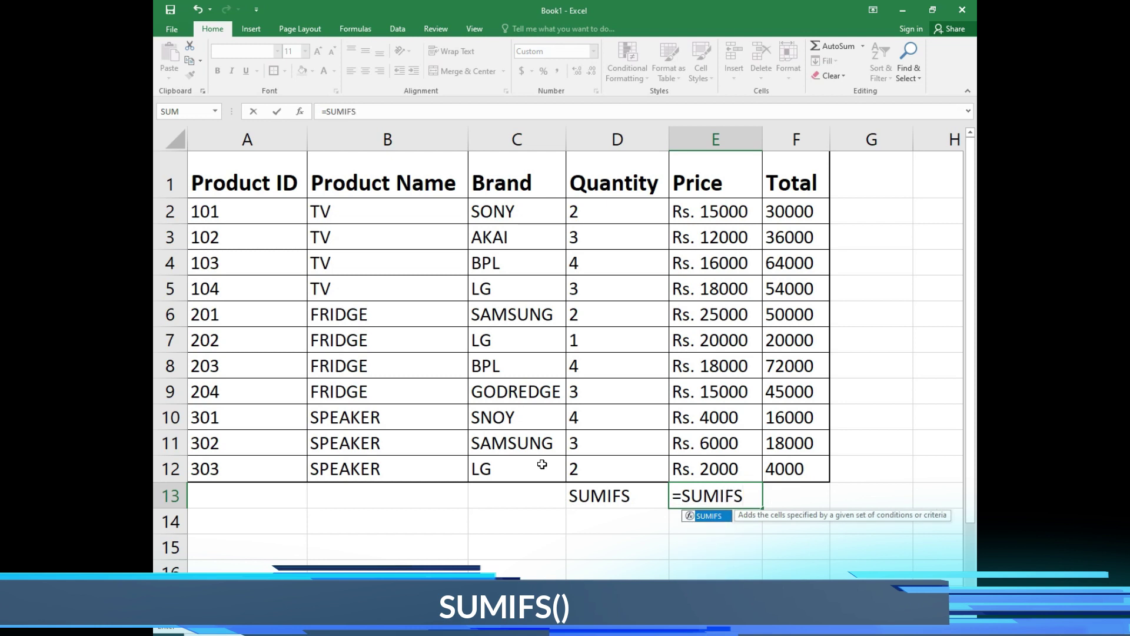
type("(")
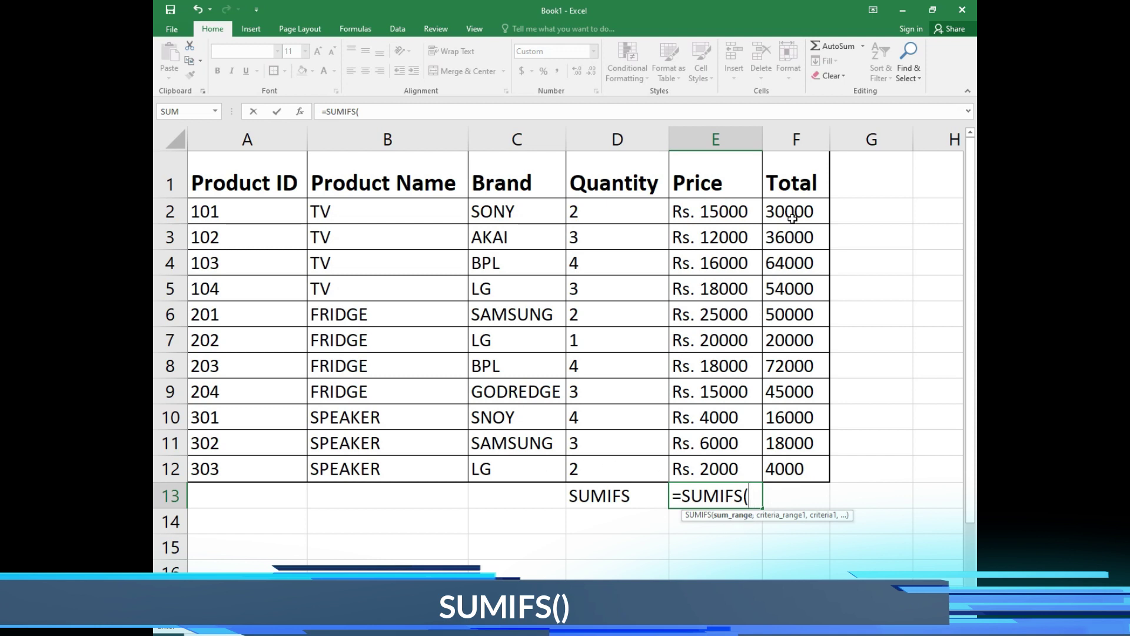
left_click_drag(791, 212, 811, 468)
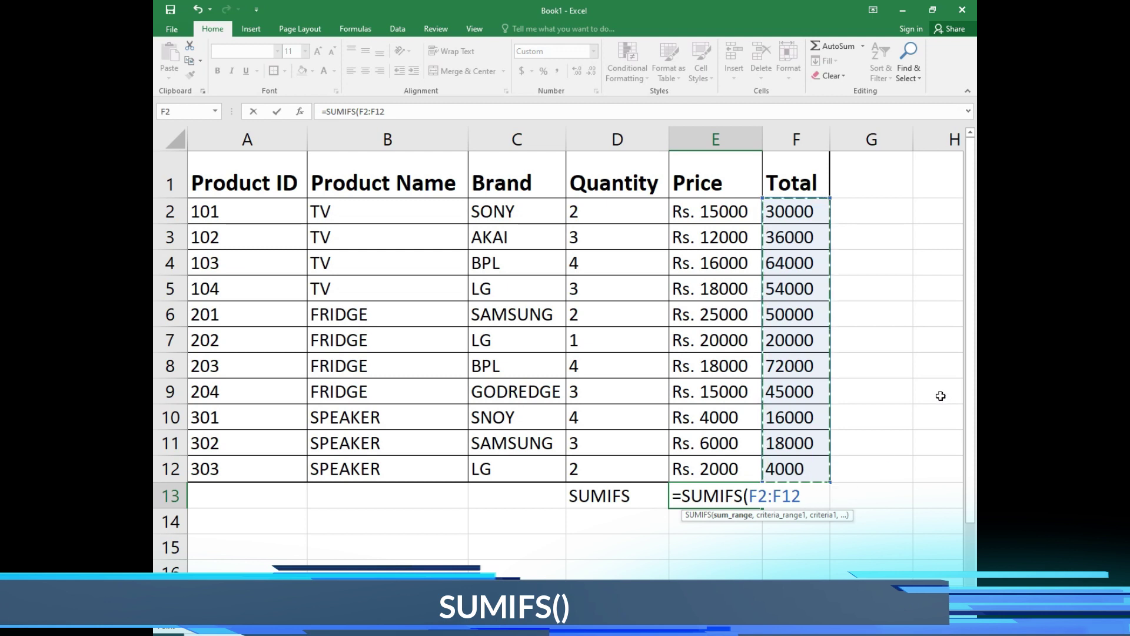
type(",")
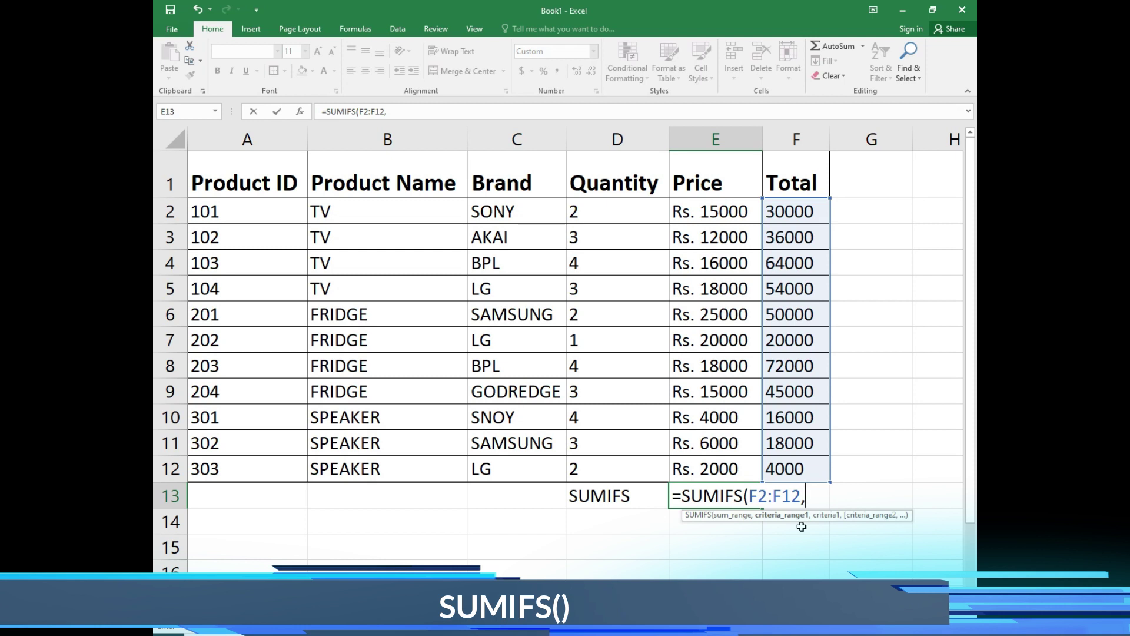
- Add the first condition to the SUMIFS formula: criteria range B2:B12 with the criterion "TV"
left_click_drag(373, 213, 382, 465)
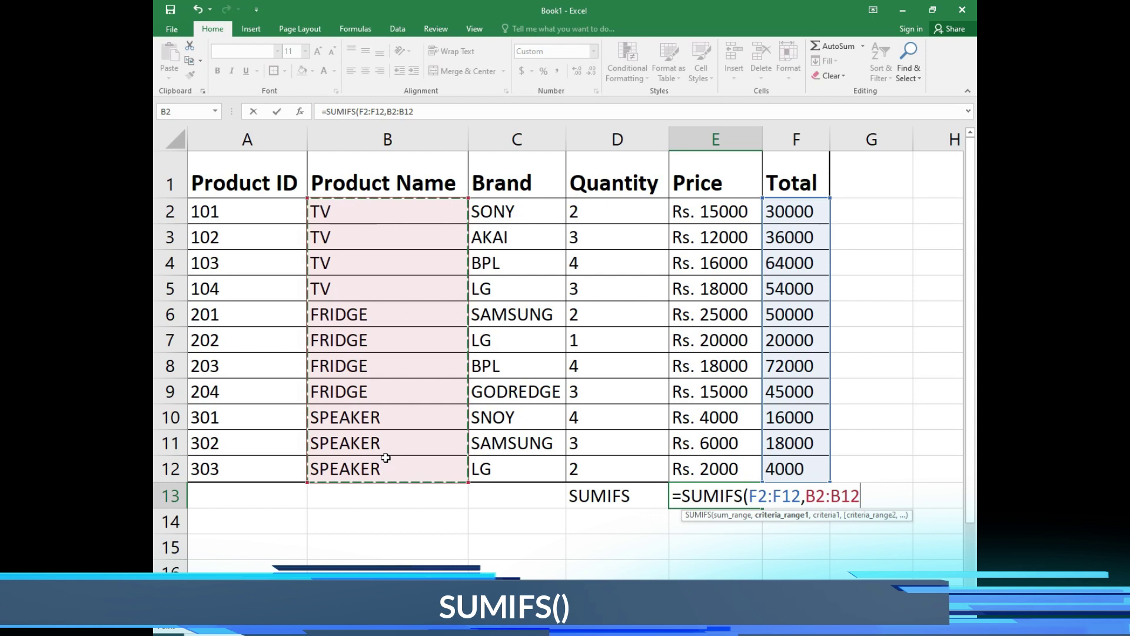
type(",")
type("\"TV")
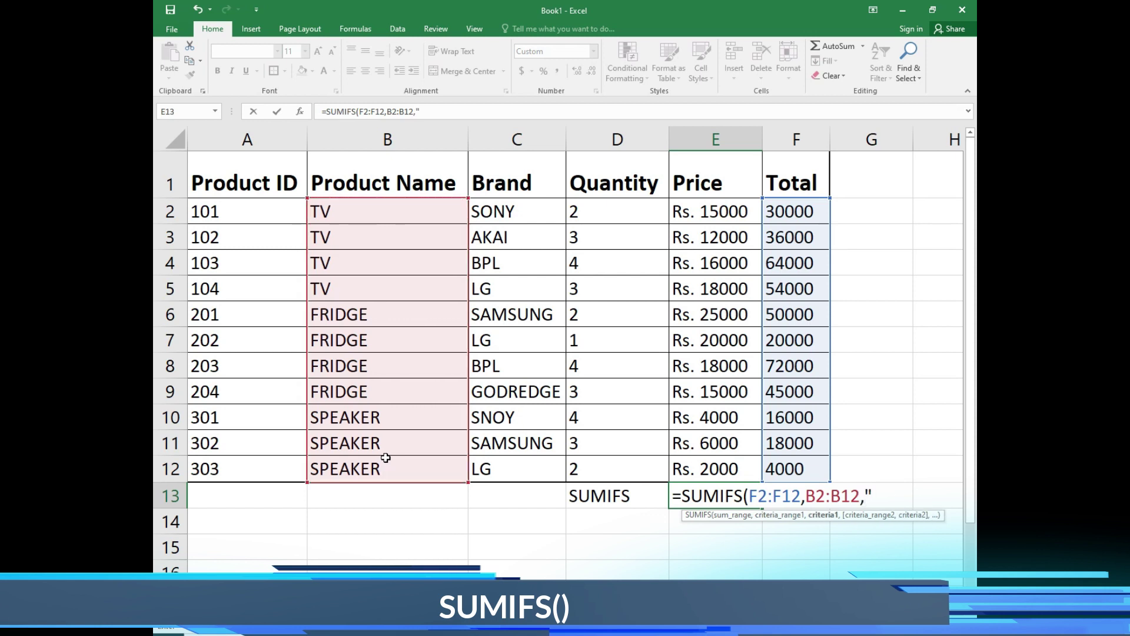
type("\",")
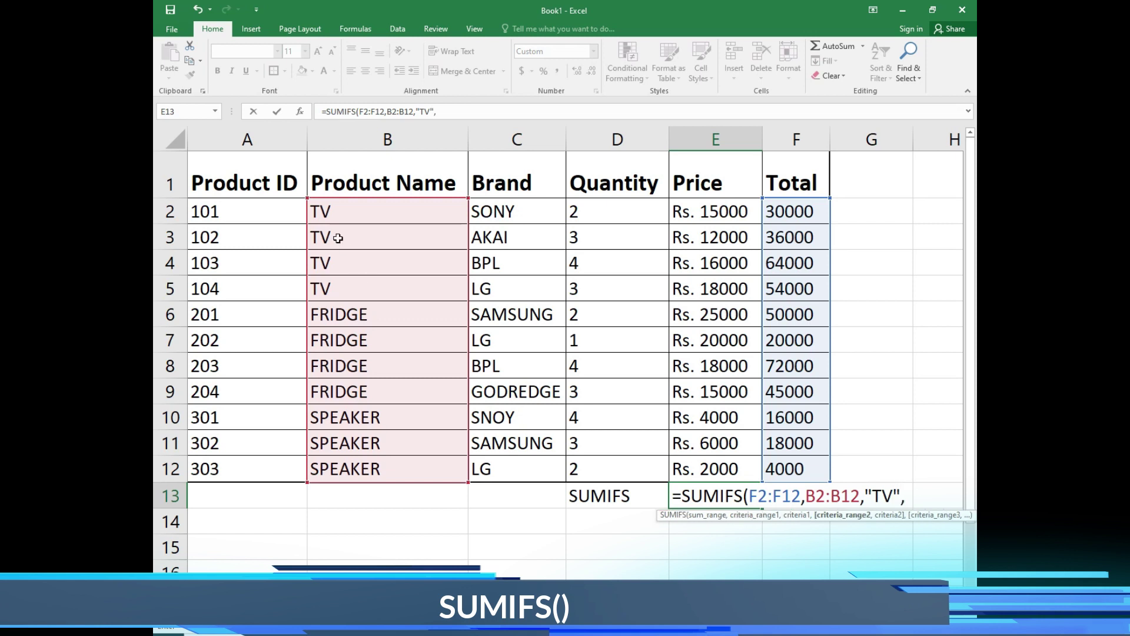
- Add the second condition, criteria range C2:C12 with the criterion "SONY", and complete the SUMIFS formula in E13
left_click(516, 211)
left_click_drag(515, 211, 544, 461)
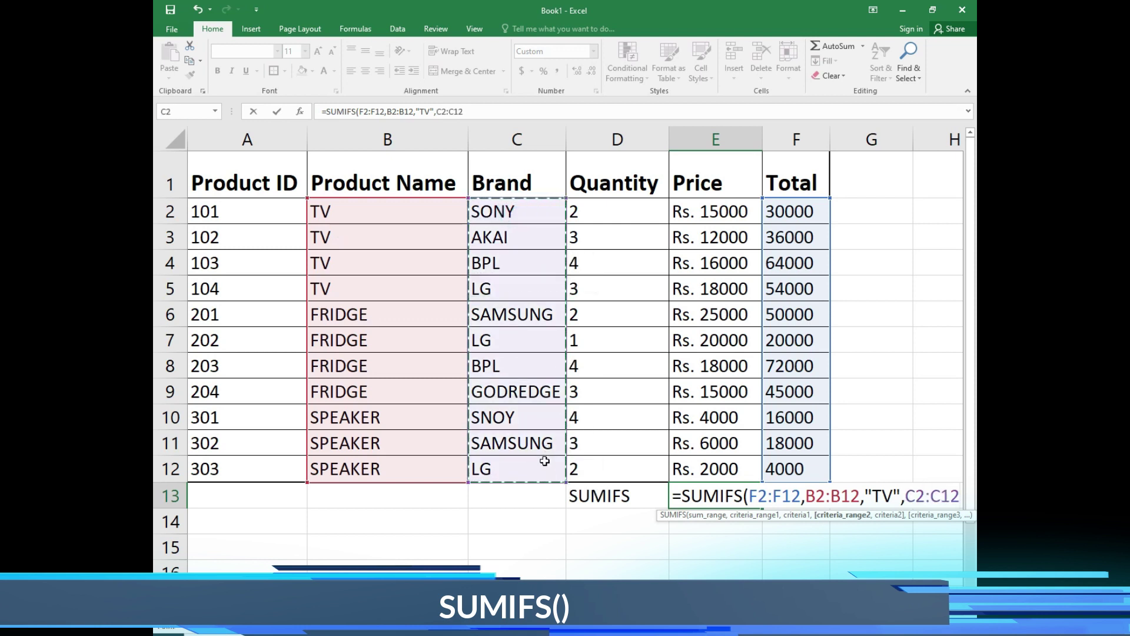
type(",")
type("\"")
type("SONYU")
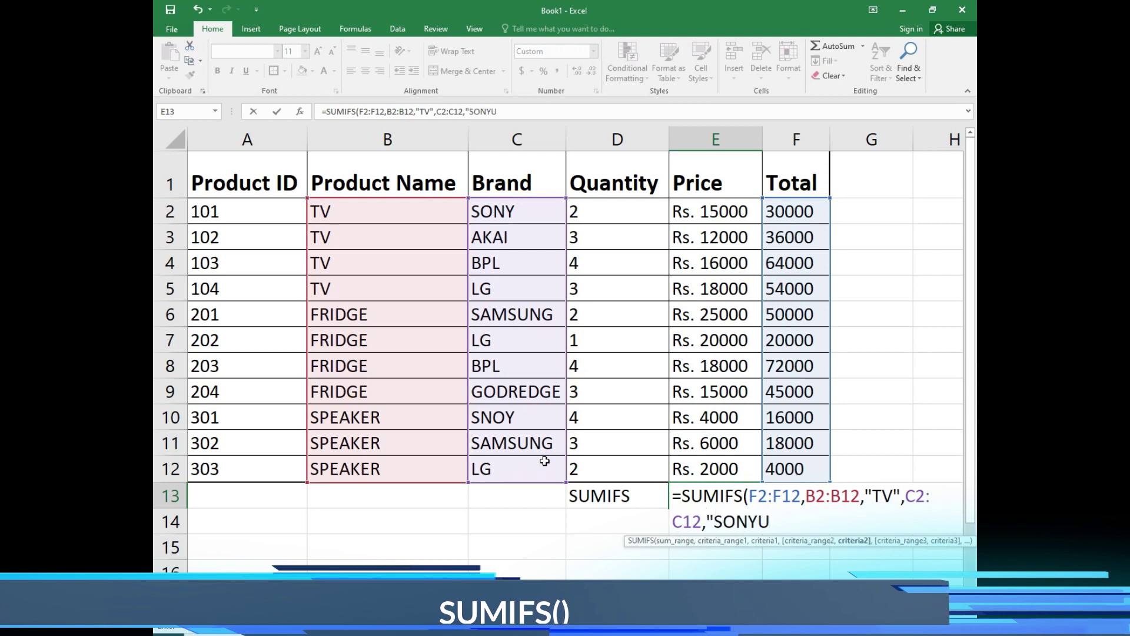
key("BackSpace")
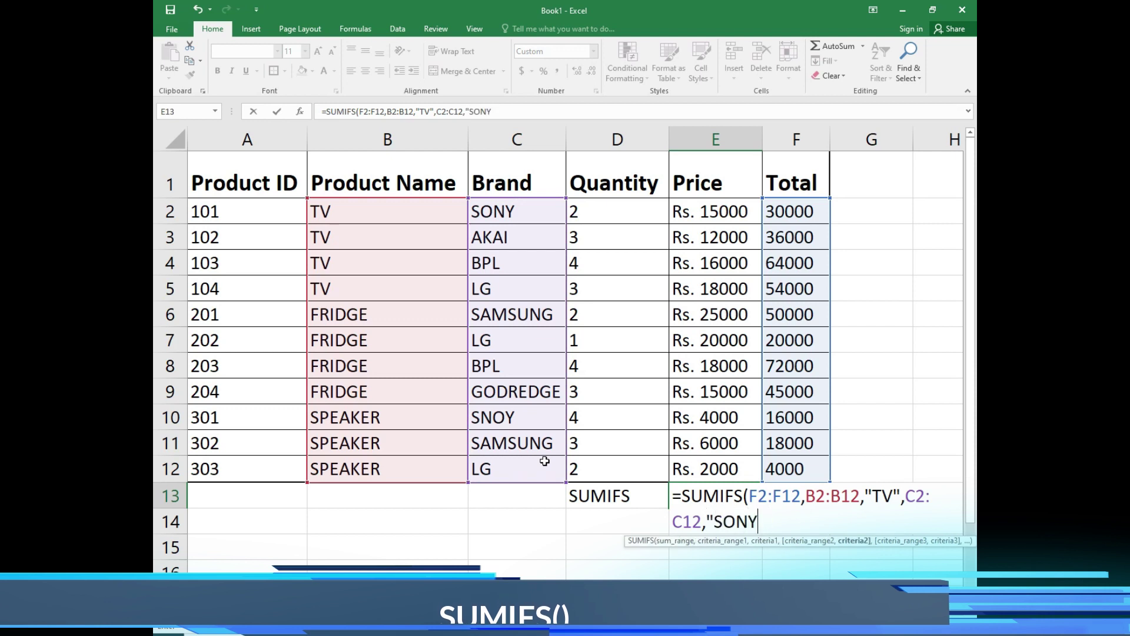
type("\"")
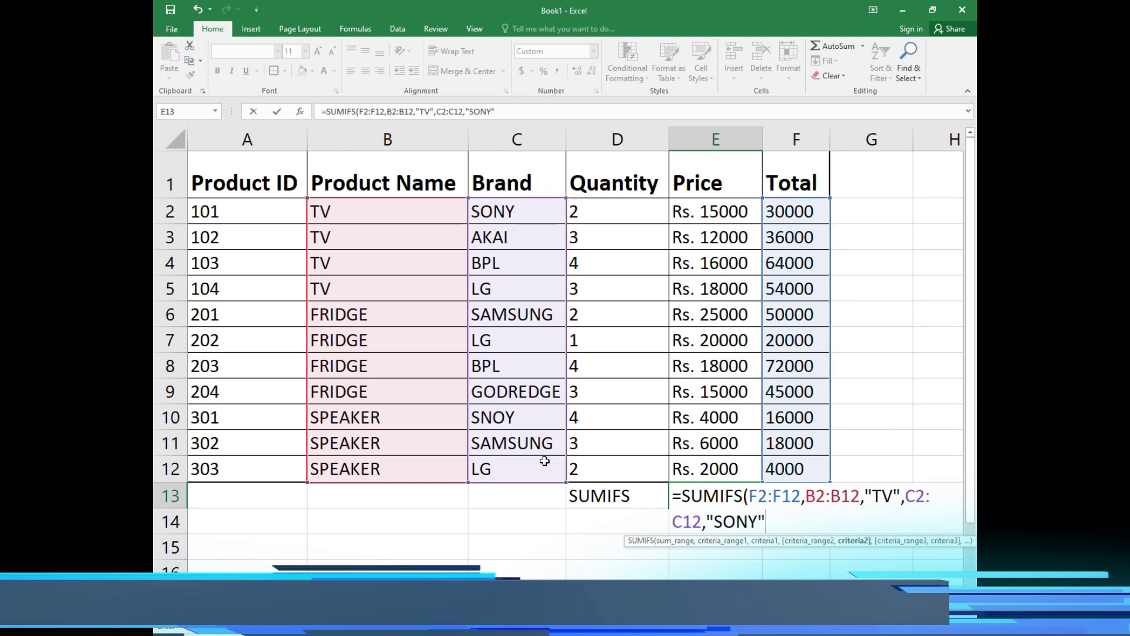
type(")")
key("Return")
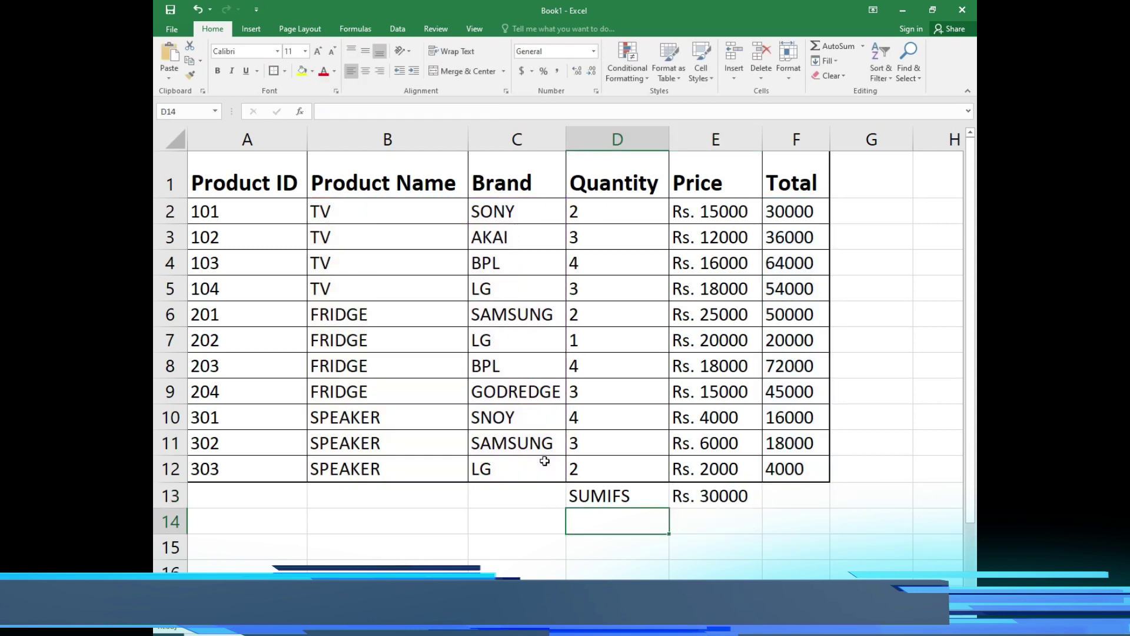
- Examine the SUMIFS formula in E13 and trace its conditions to the SONY TV entry in row 2
key("Up")
key("Right")
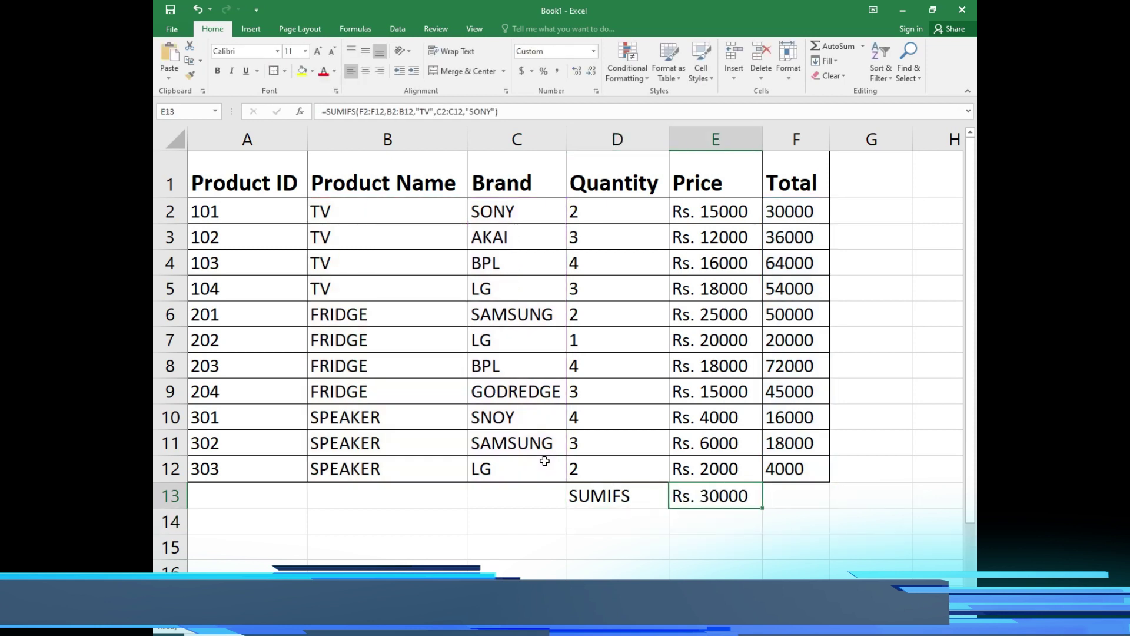
key("Left")
key("Right")
key("Left")
key("Up")
key("Up")
key("Up")
key("Up")
key("Up")
key("Up")
key("Up")
key("Up")
key("Up")
key("Up")
key("Up")
key("Up")
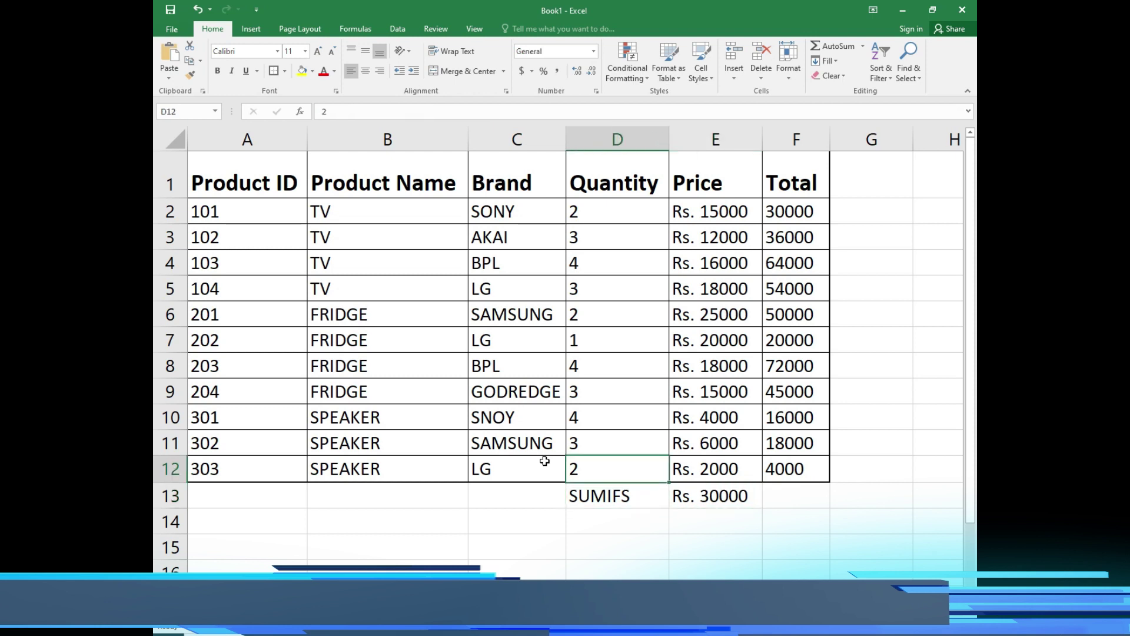
key("Left")
key("Left")
key("Down")
key("Right")
key("Right")
key("Right")
key("Right")
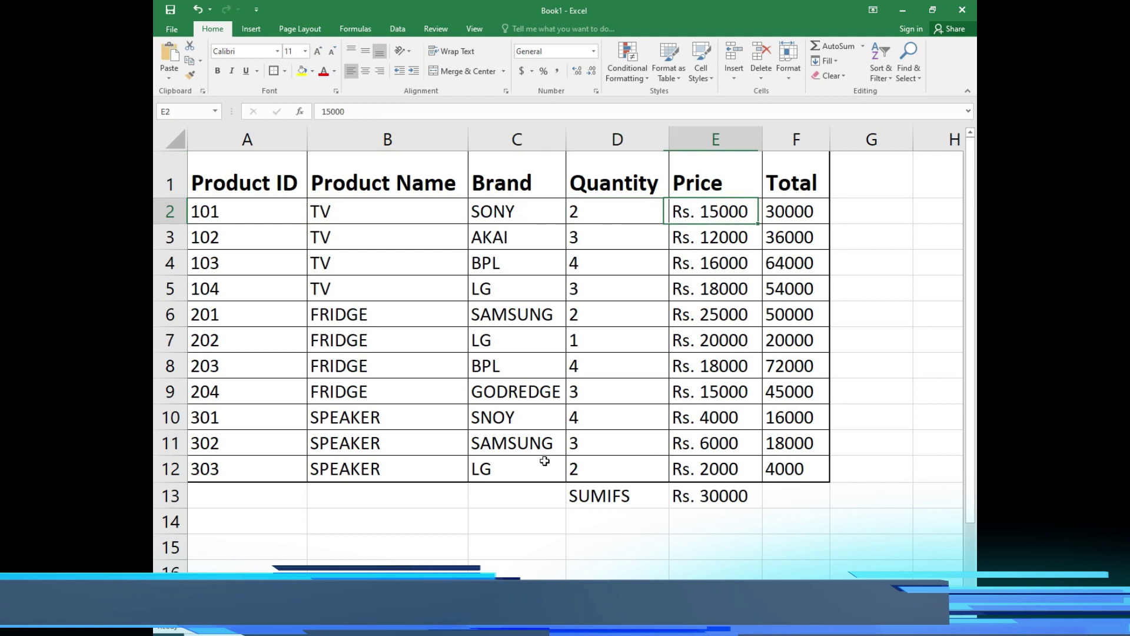
- Look down the Total column from row 2 to row 13 and return to the SUMIFS label in D13
key("Down")
key("Down")
key("Down")
key("Down")
key("Down")
key("Down")
key("Down")
key("Down")
key("Down")
key("Down")
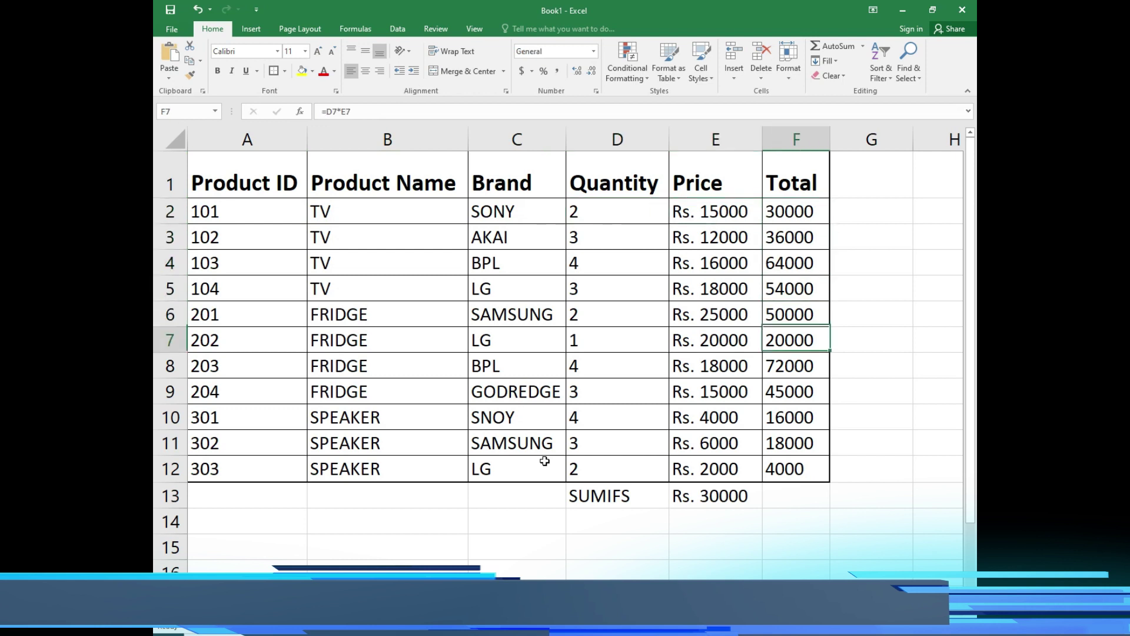
key("Down")
key("Left")
key("Left")
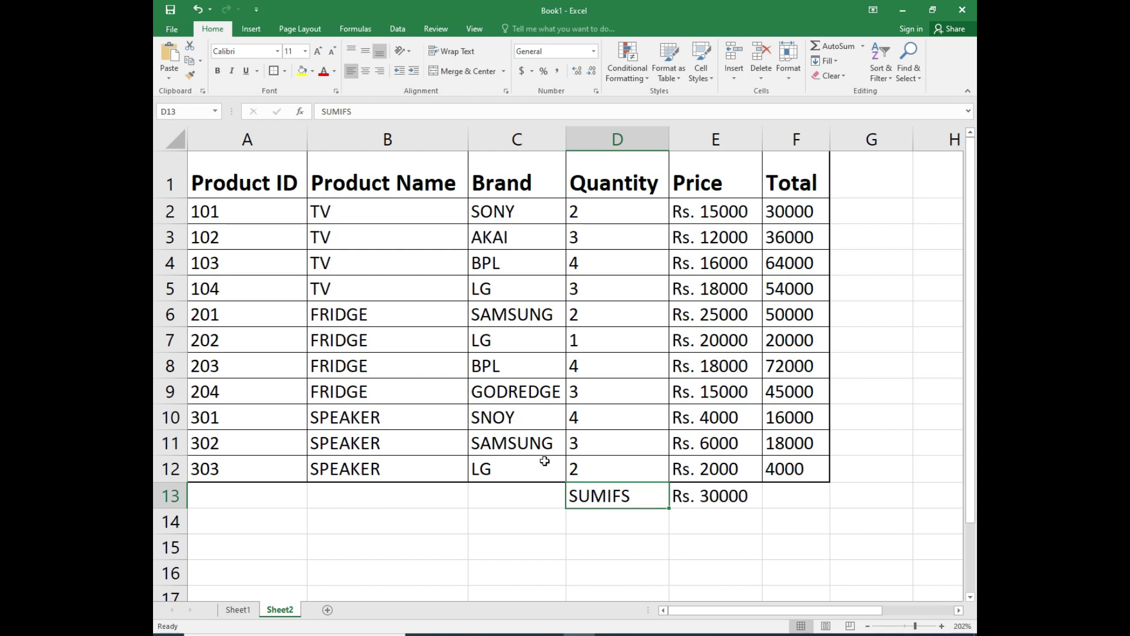
- Delete the SUMIFS label and its formula from D13:E13
left_click(619, 529)
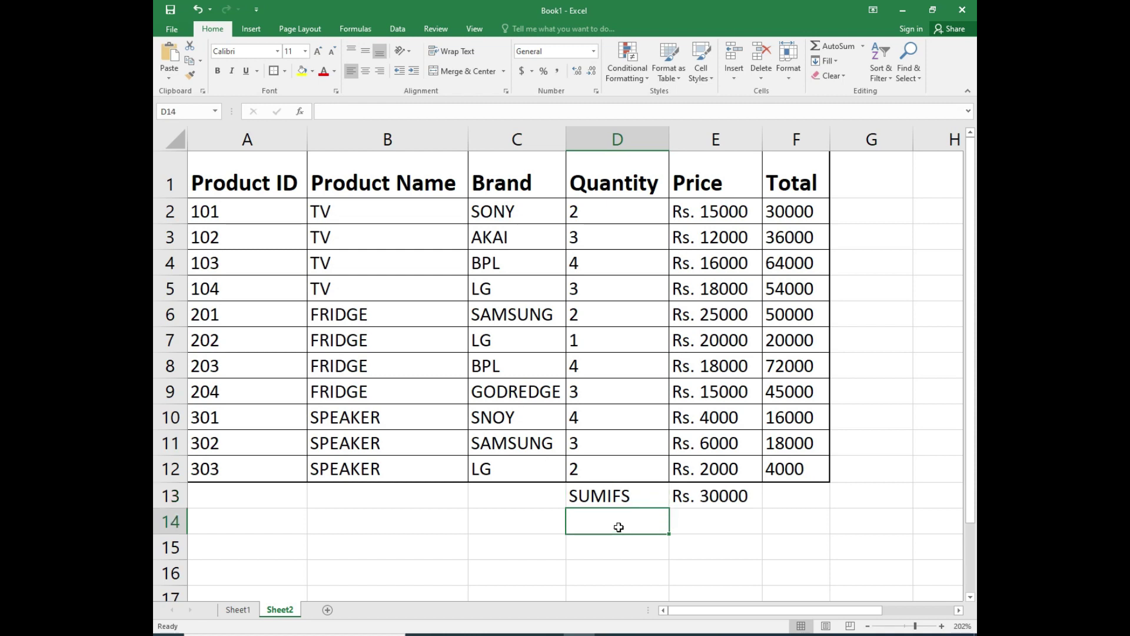
left_click_drag(624, 498, 708, 502)
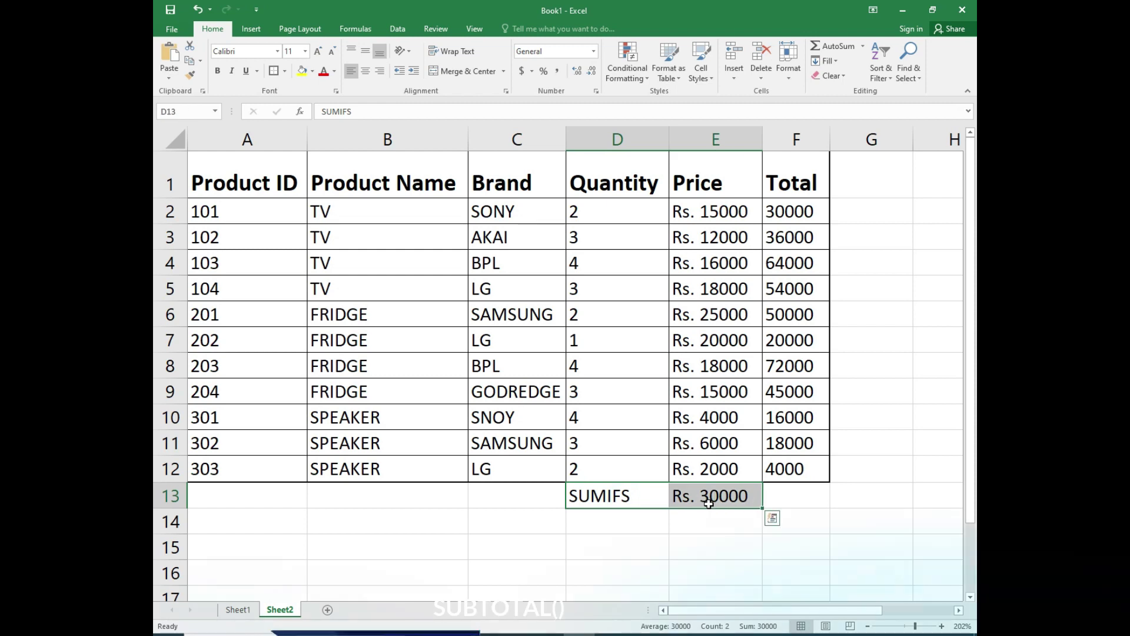
key("Delete")
left_click(636, 551)
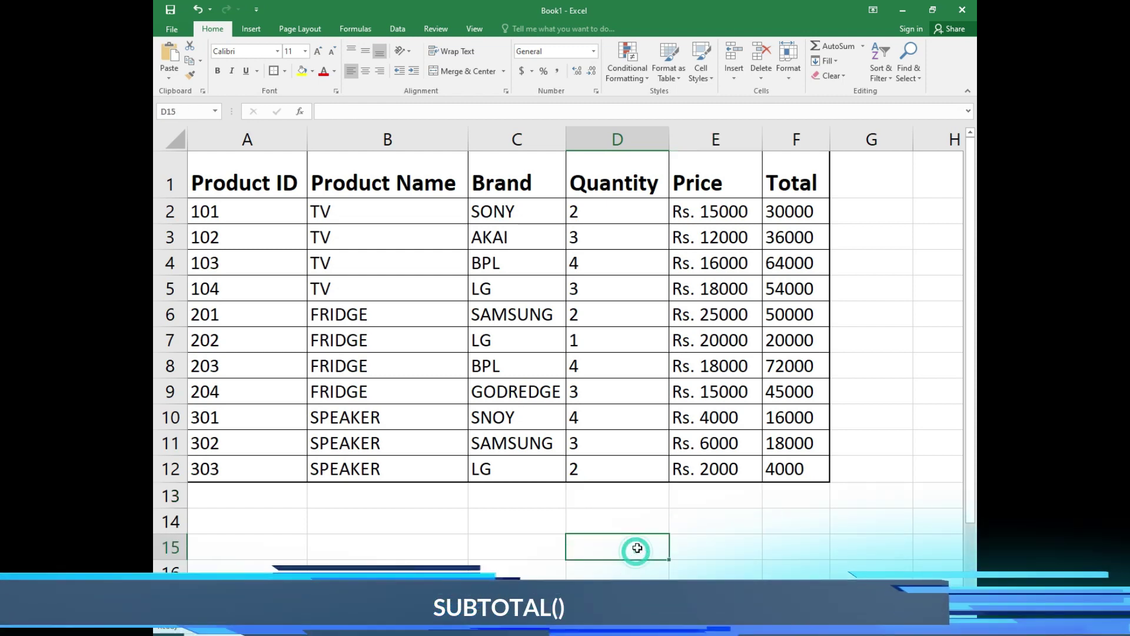
- Total the Total column in F13 with the formula =SUM(F2:F12)
left_click(771, 495)
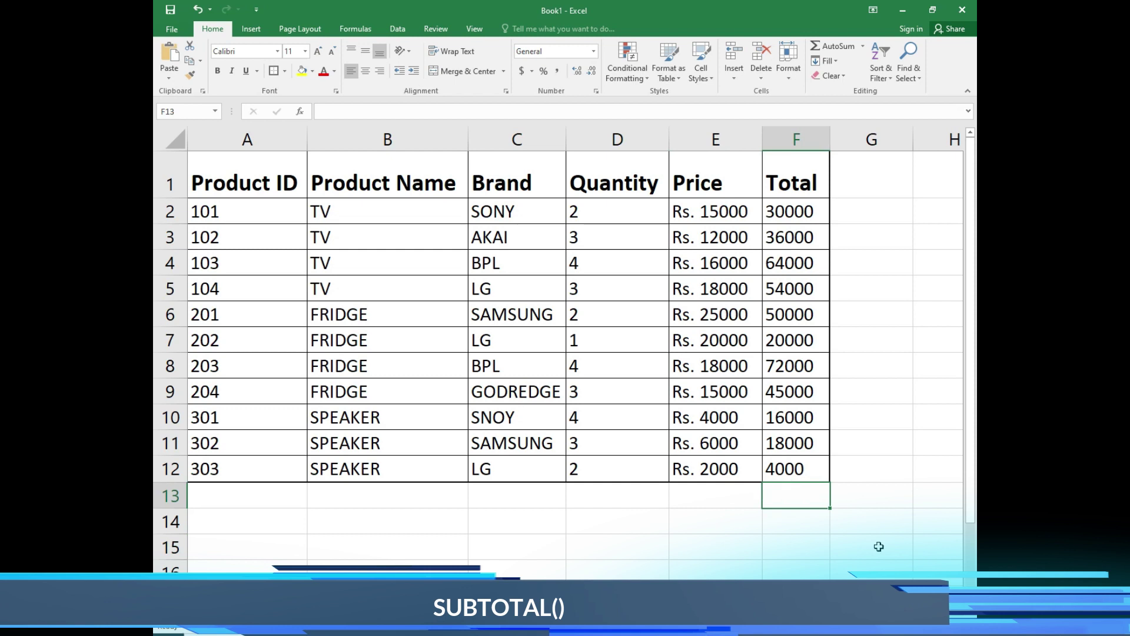
type("=SUM")
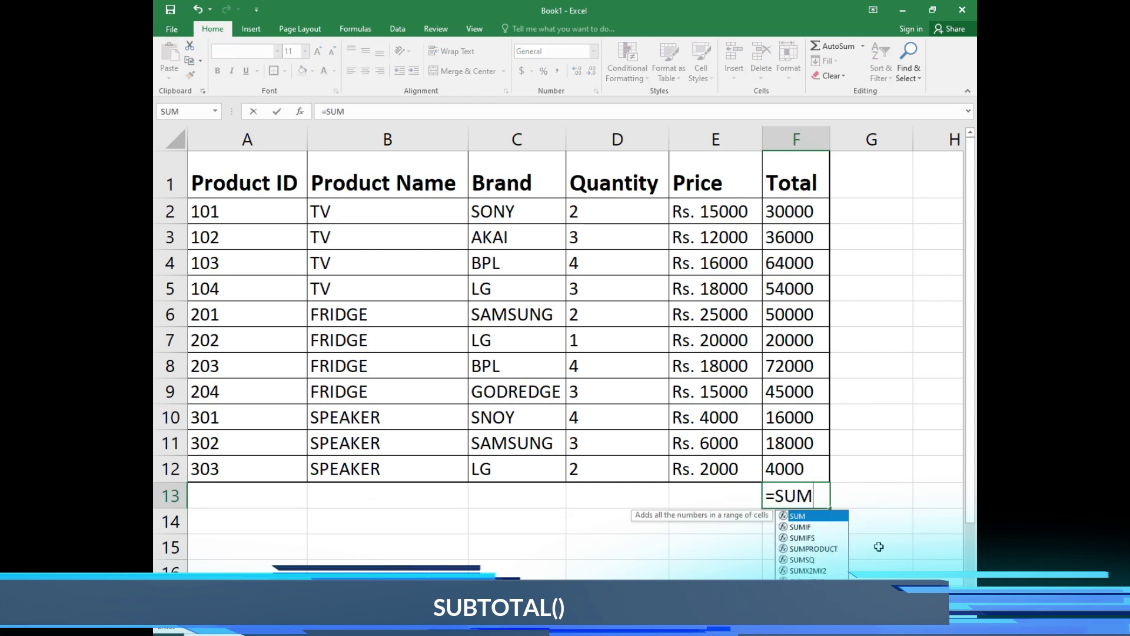
type("(")
key("Up")
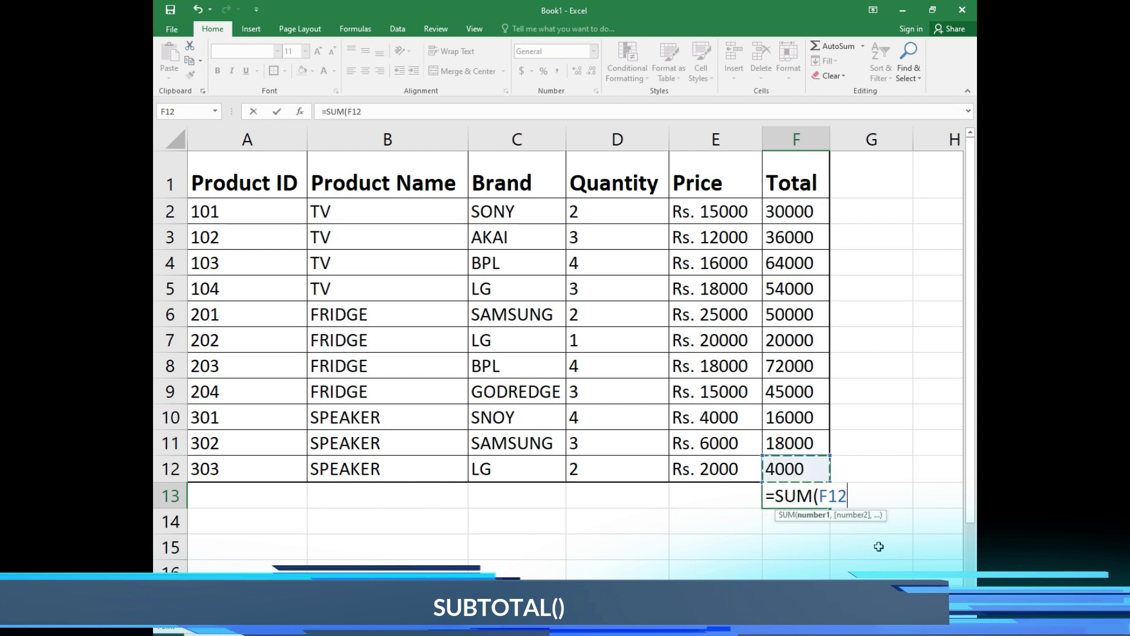
key("shift+Up")
key("shift+Up")
key("shift+Up")
key("shift+Up")
key("shift+Up")
key("shift+Up")
key("shift+Up")
key("shift+Up")
key("shift+Up")
key("shift+Up")
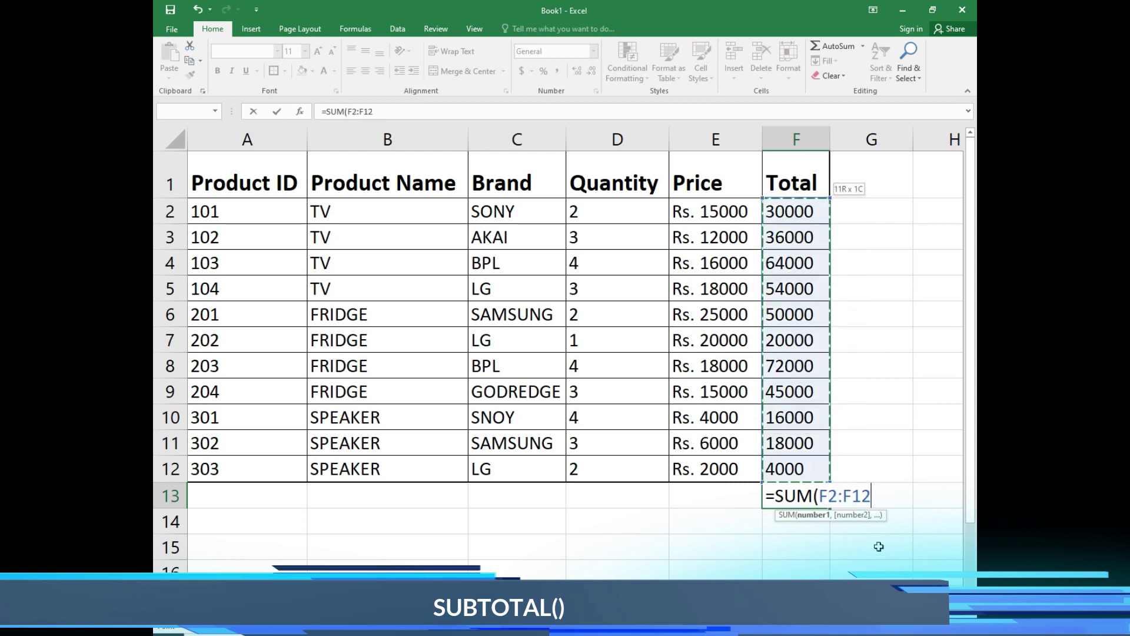
type(")")
key("Return")
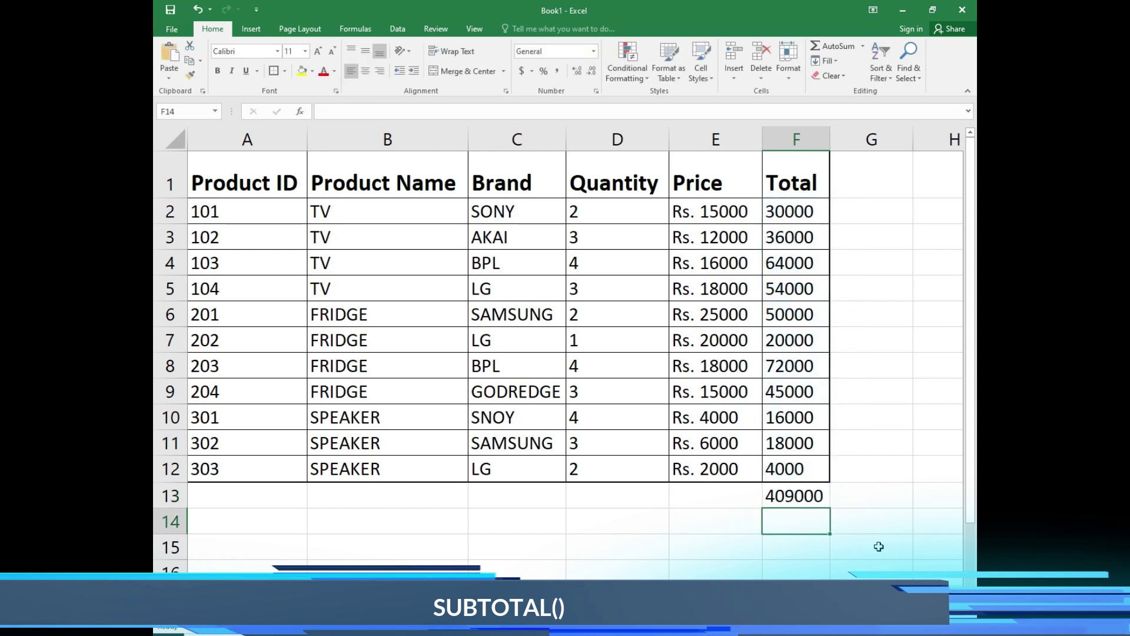
- Turn on filtering for the sales table's header row
key("Up")
key("Up")
key("Up")
key("Up")
key("Up")
key("Up")
key("Up")
key("Up")
key("Up")
key("Up")
key("Up")
key("Up")
key("Up")
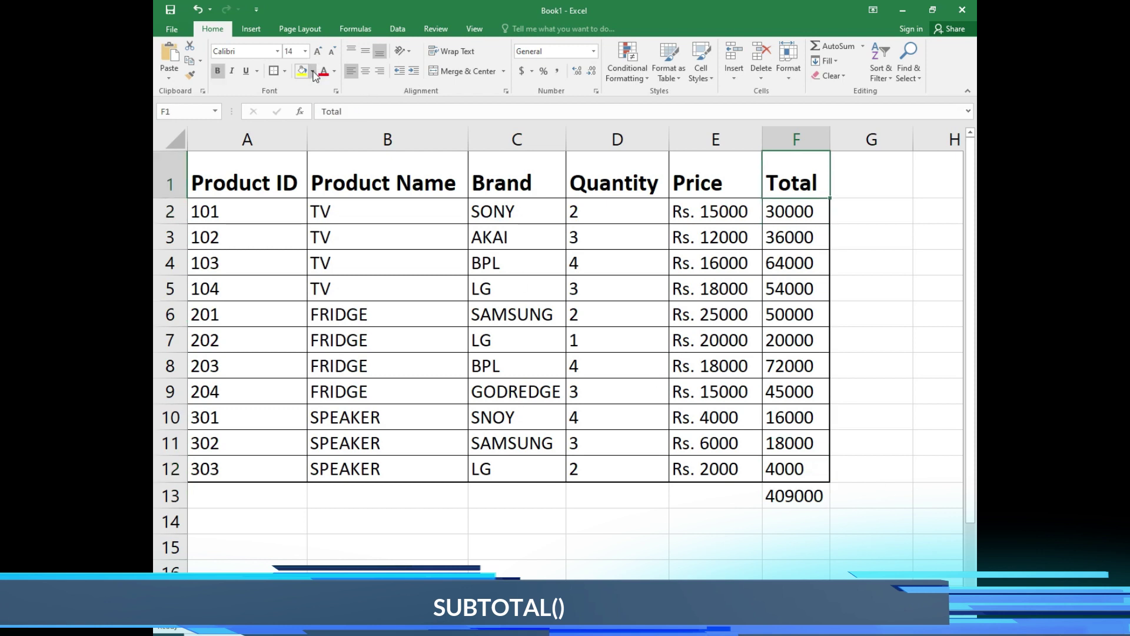
left_click(250, 30)
left_click(389, 27)
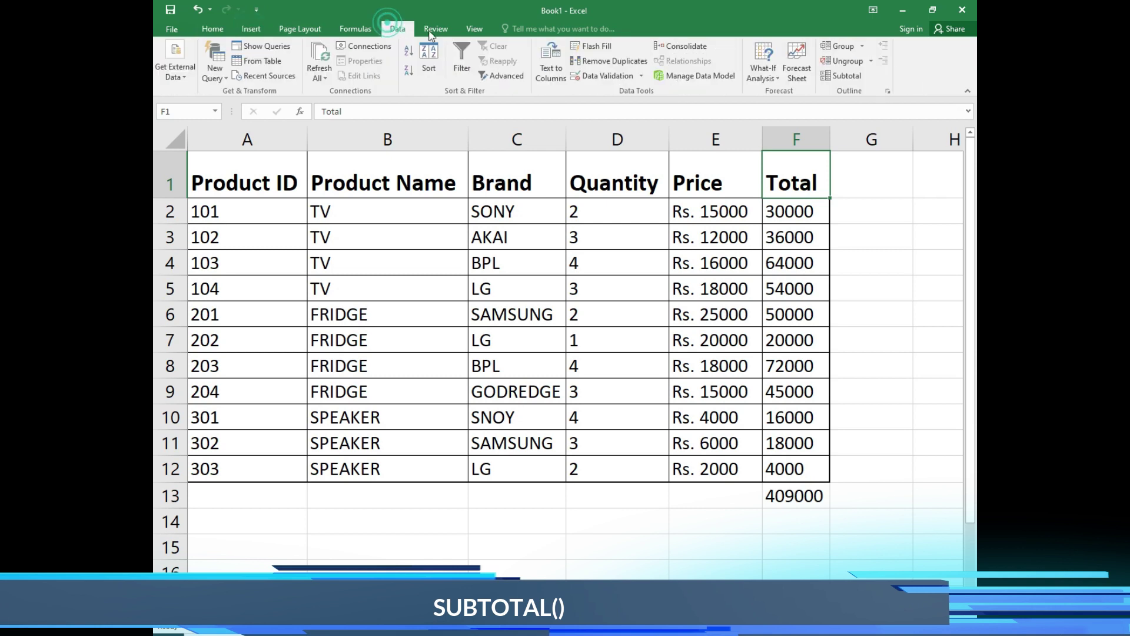
left_click(462, 58)
left_click(719, 266)
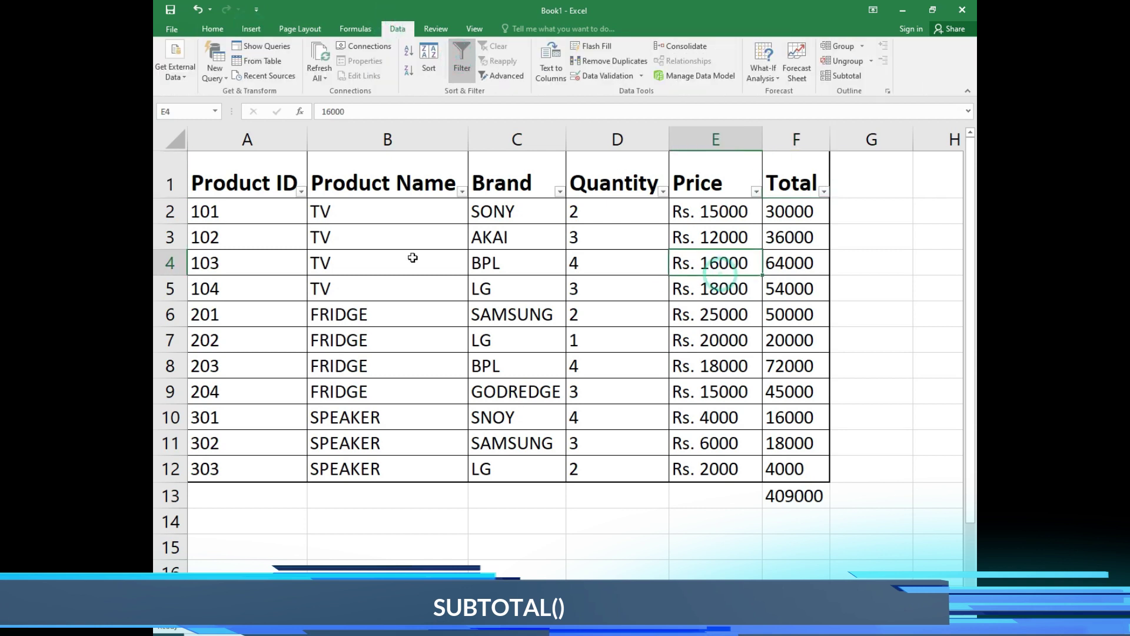
- Filter the Product Name column to TV only and inspect the SUM formula in F13
left_click(412, 257)
left_click(462, 191)
left_click(356, 318)
left_click(343, 347)
left_click(396, 436)
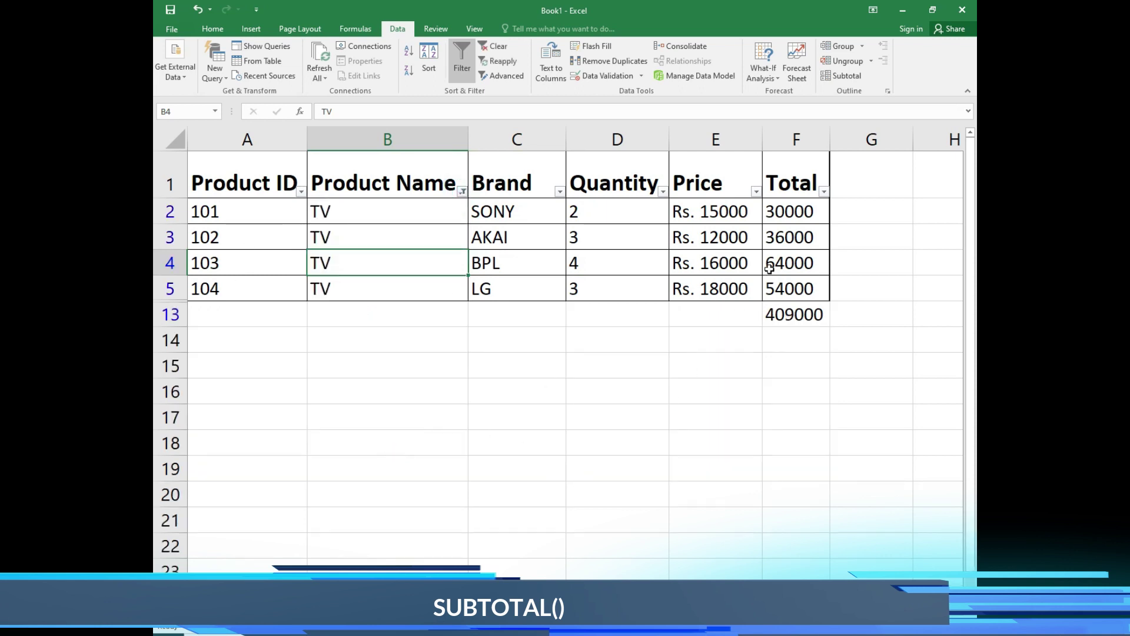
left_click(798, 317)
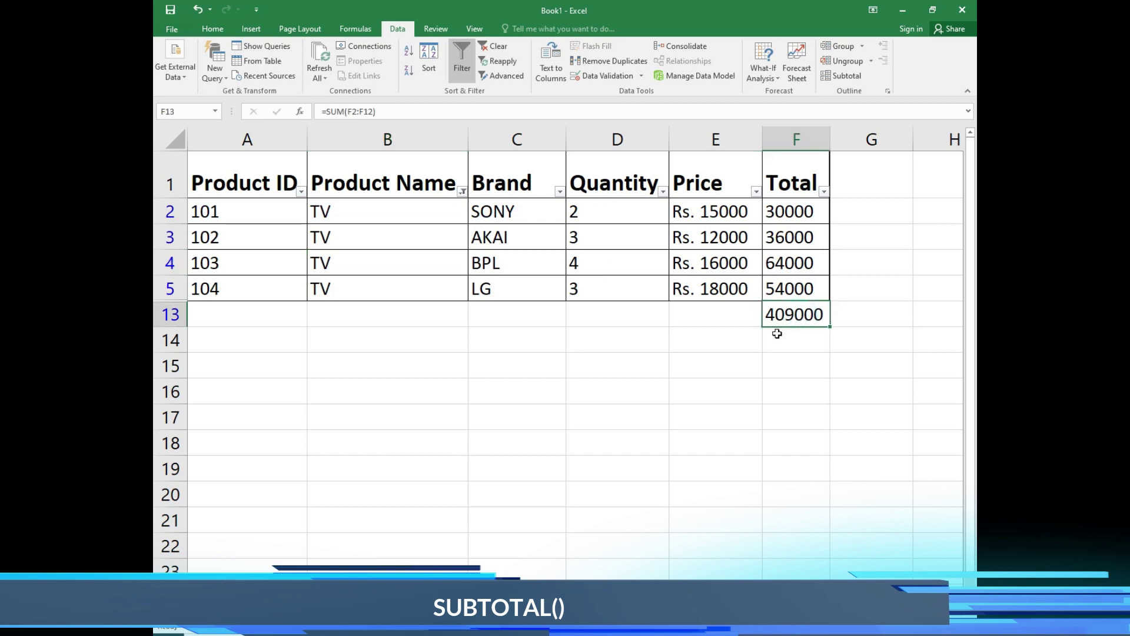
- Enter the label TOTAL in E13, beside the column sum
left_click(722, 319)
type("OTAL")
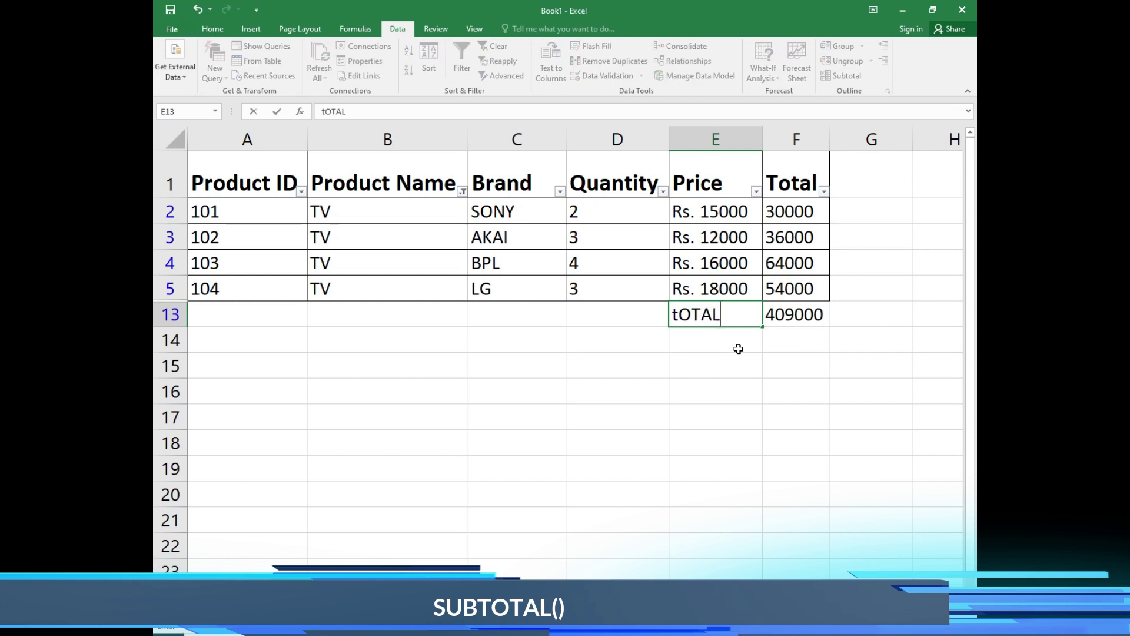
key("BackSpace")
key("BackSpace")
key("BackSpace")
key("BackSpace")
key("BackSpace")
type("TOTAL")
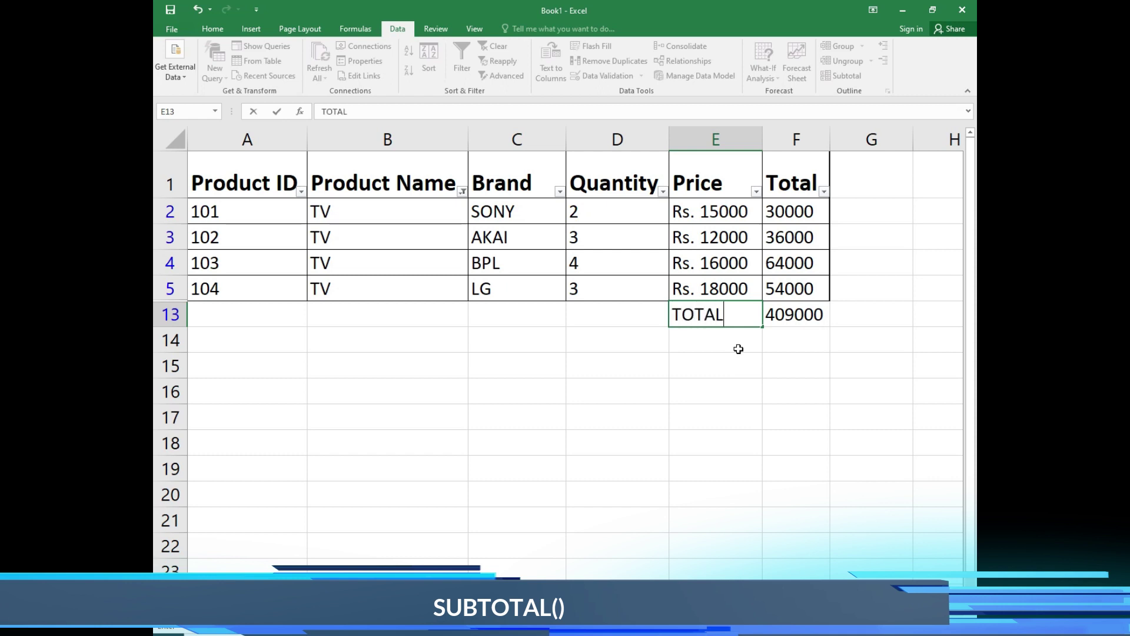
key("Tab")
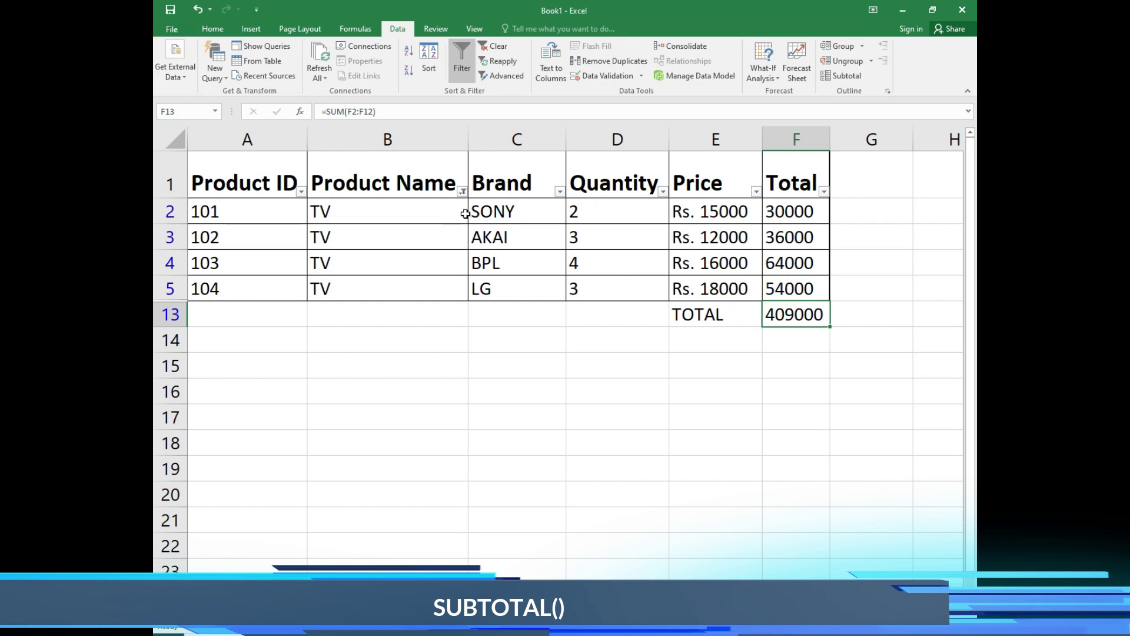
- Show all products again by reselecting every value in the Product Name filter
left_click(462, 192)
left_click(335, 317)
left_click(385, 436)
- Replace the SUM formula in F13 with =SUBTOTAL(9,F2:F12), using function number 9 for SUM
key("Delete")
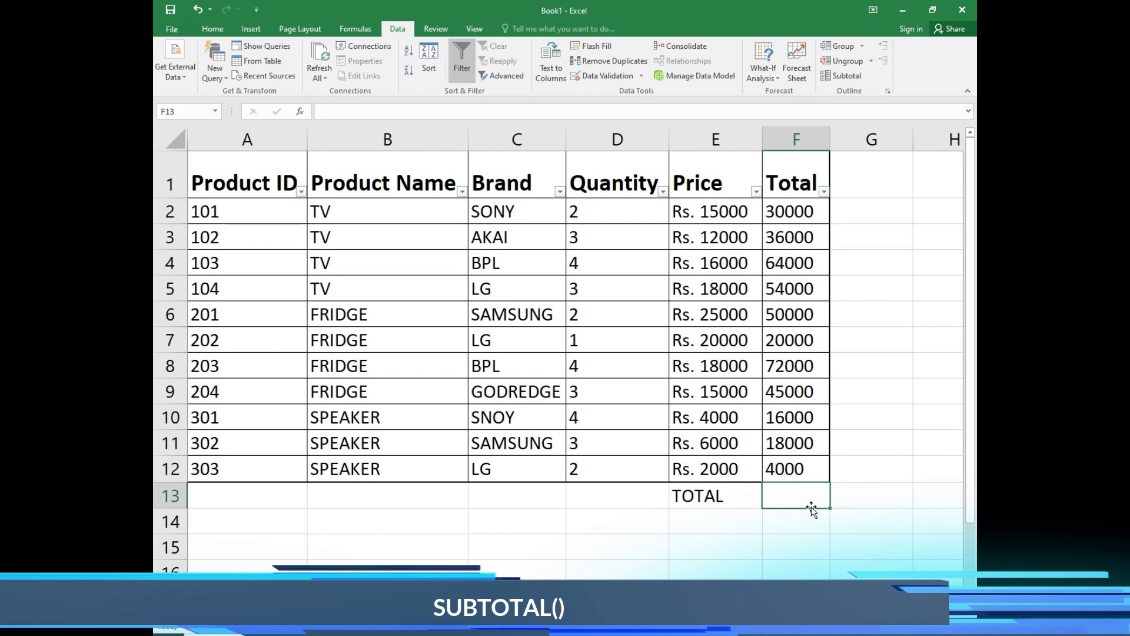
type("=S")
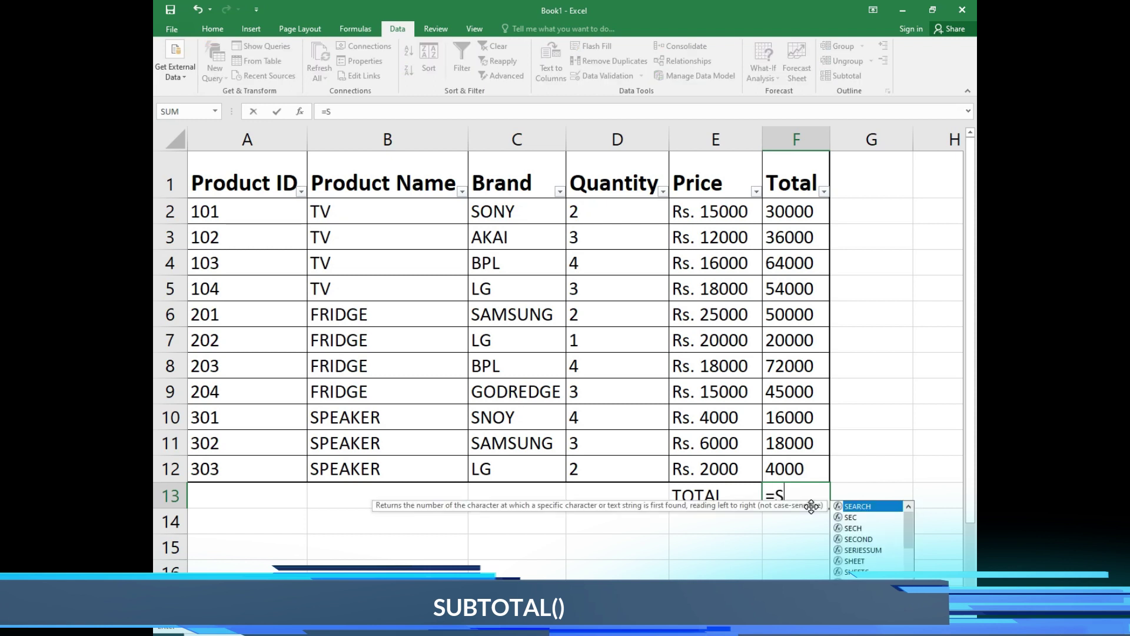
type("UBTOT")
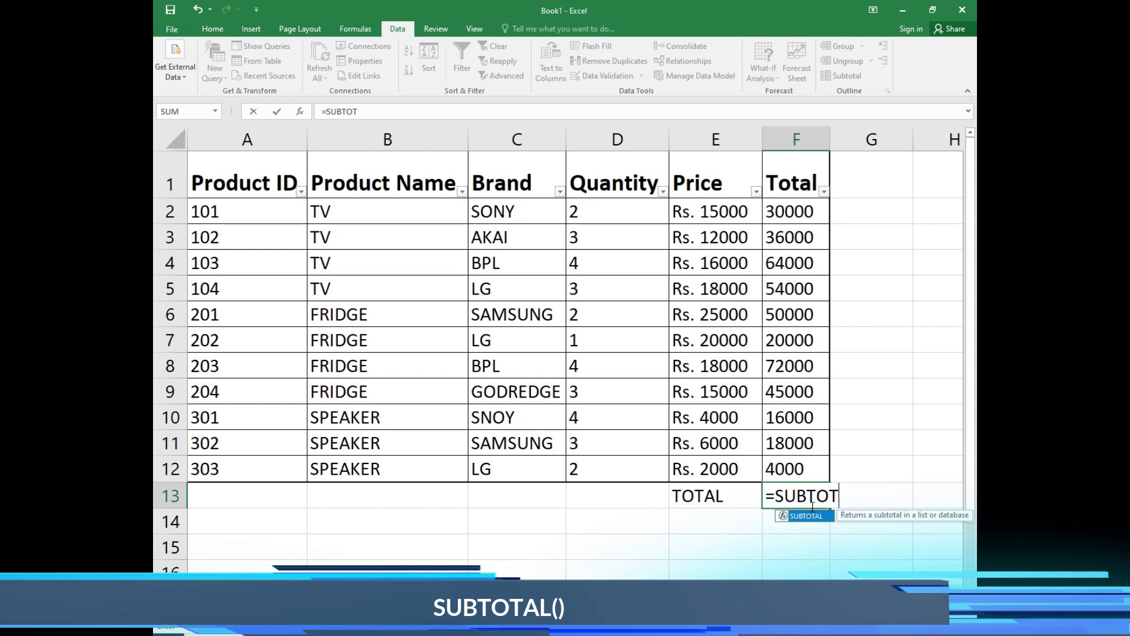
type("AL(")
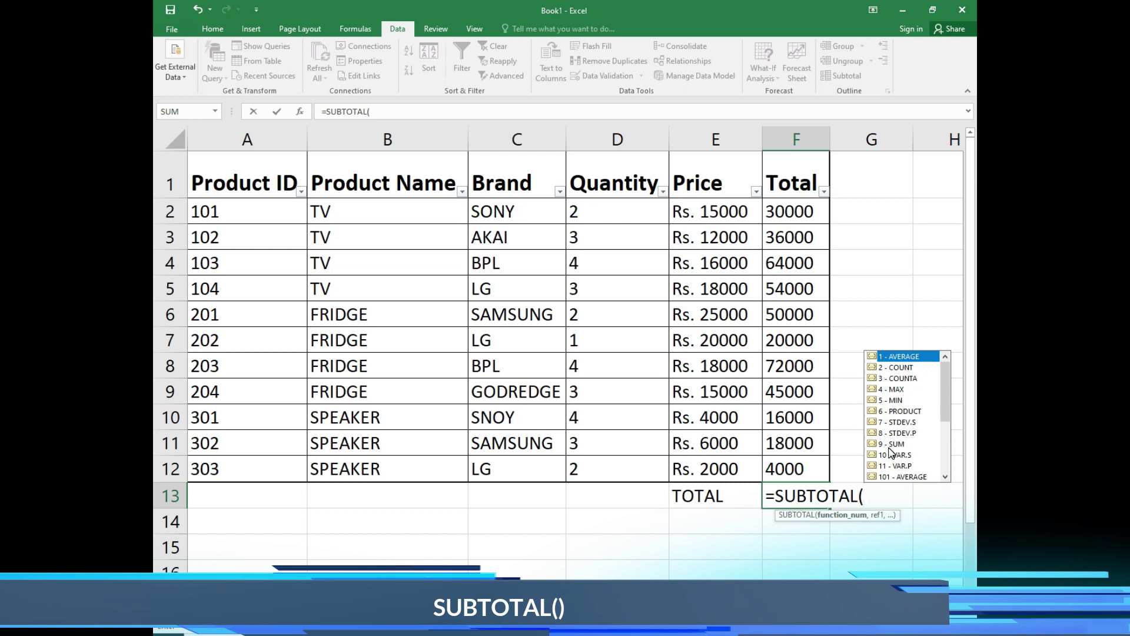
type("9,")
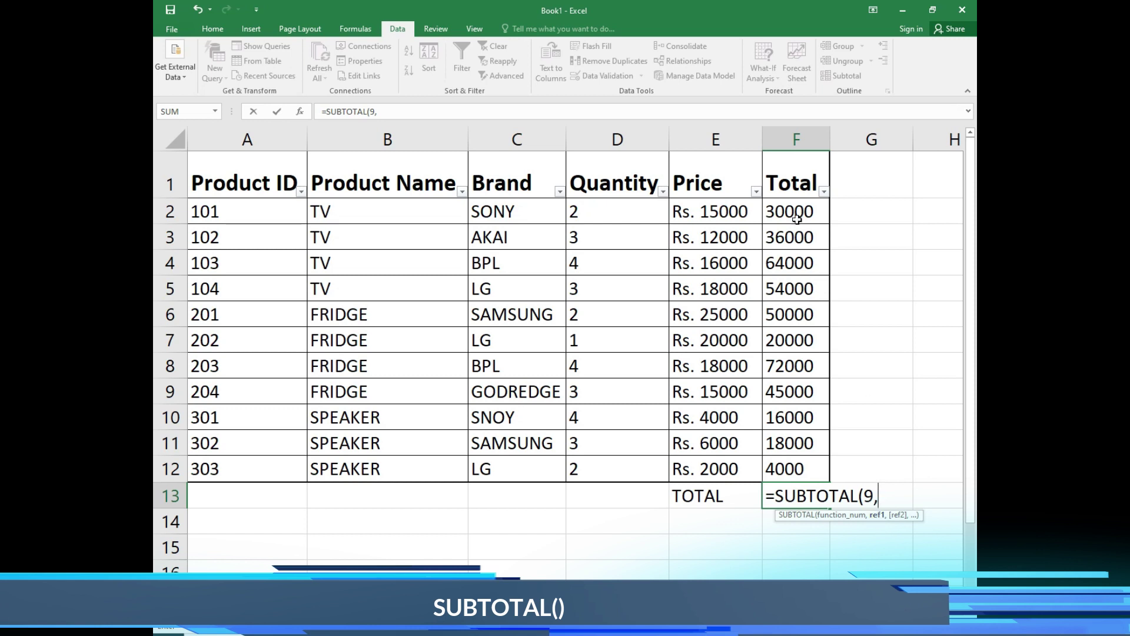
left_click_drag(798, 212, 819, 469)
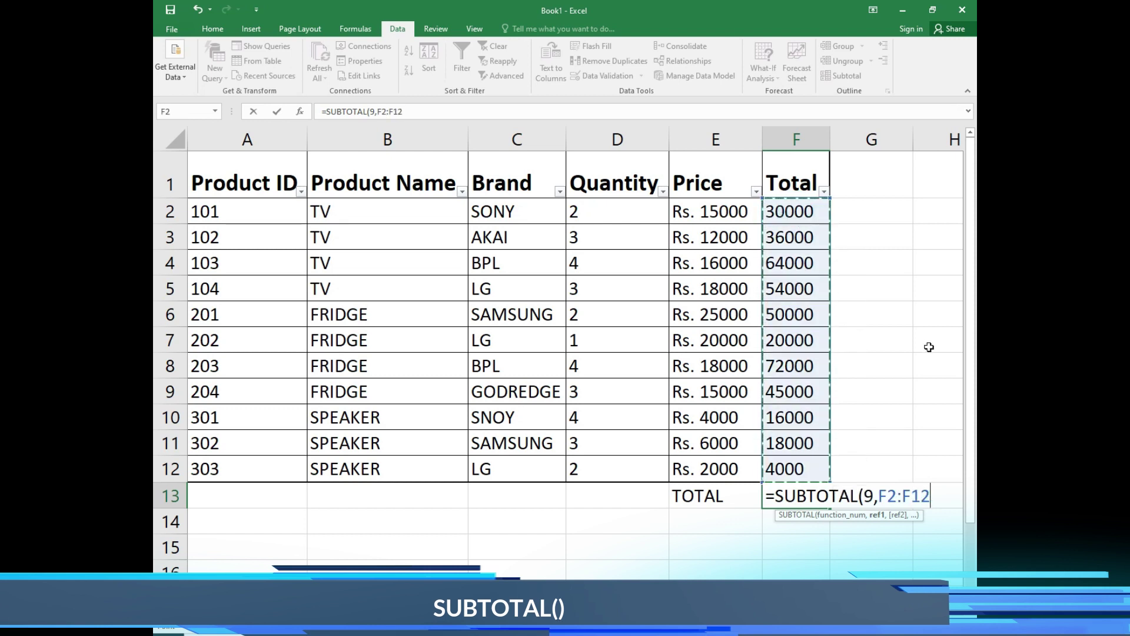
type(")")
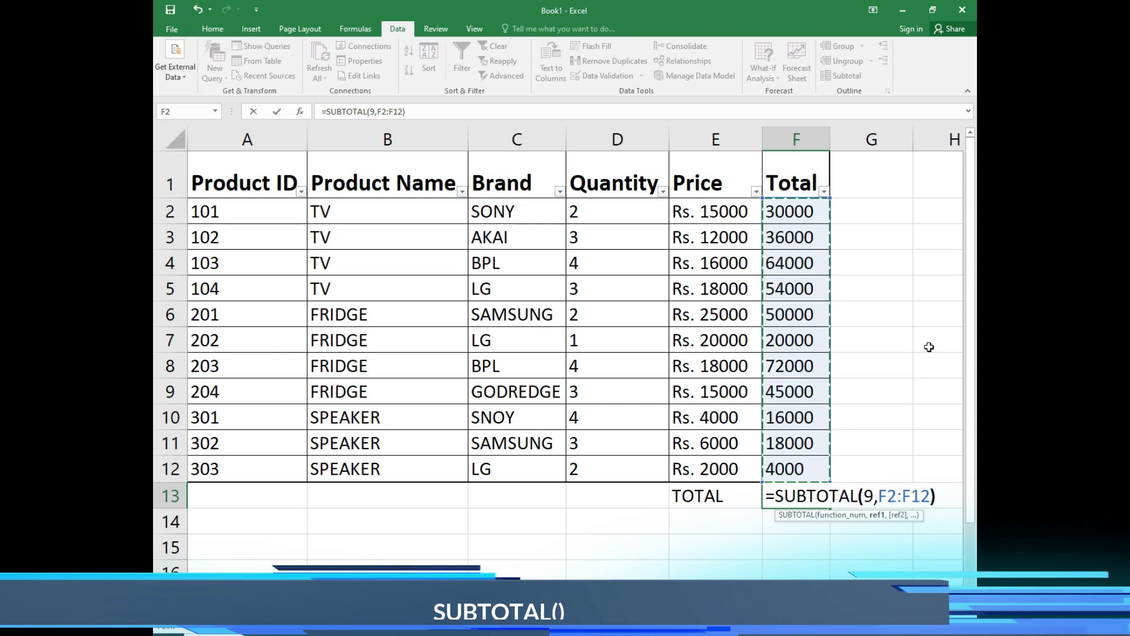
key("Return")
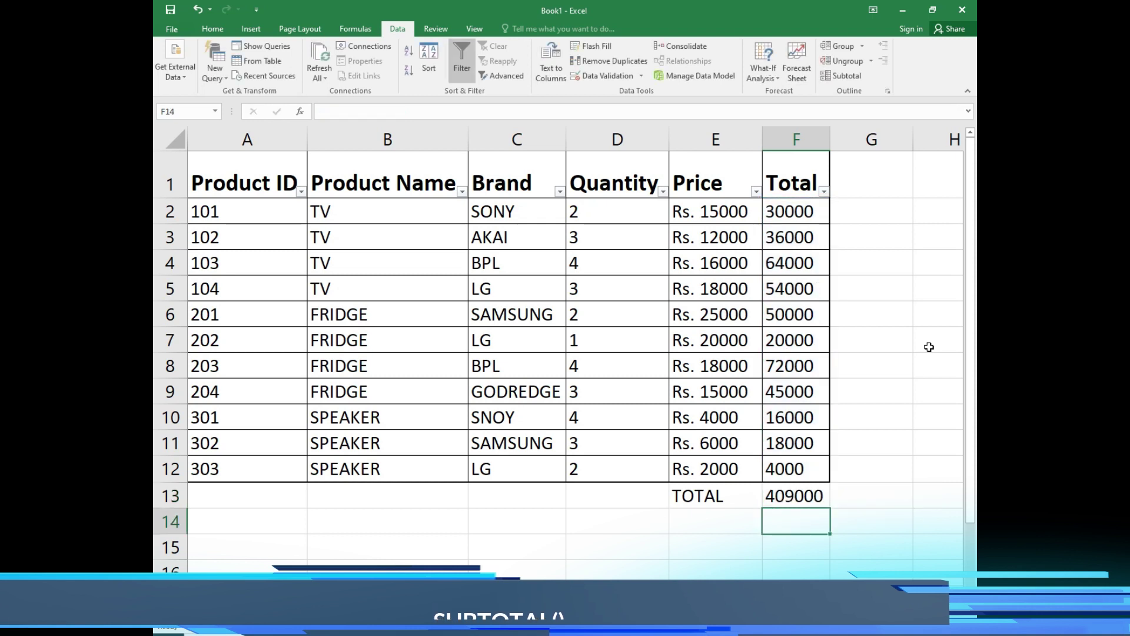
left_click(774, 495)
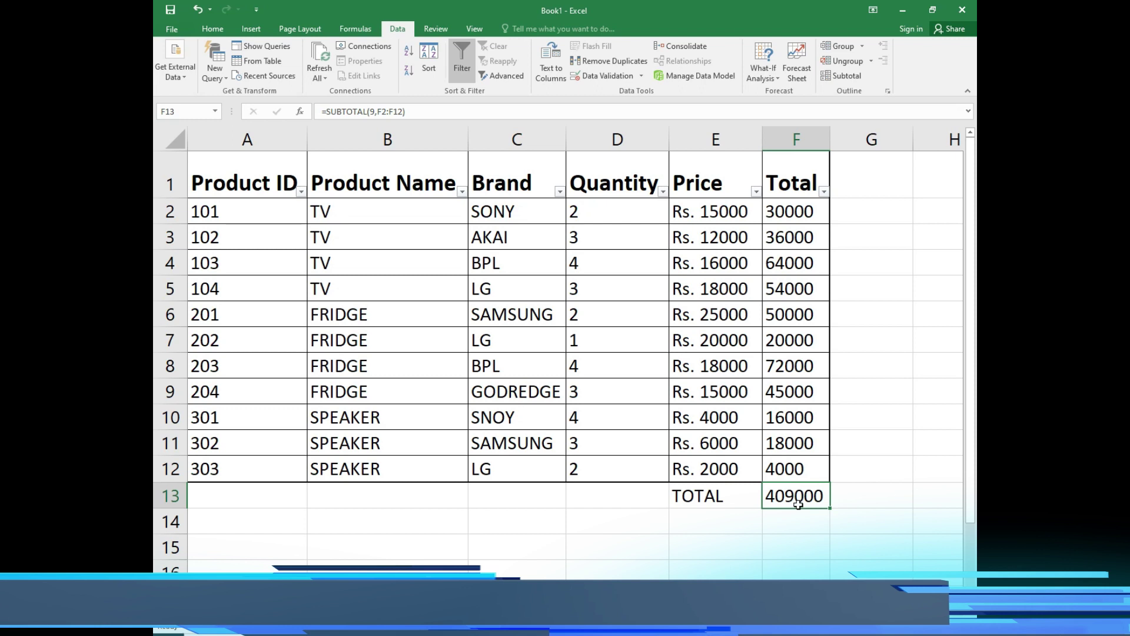
- Filter the Product Name column to TV only and check the SUBTOTAL result in F13
left_click(440, 342)
left_click(462, 191)
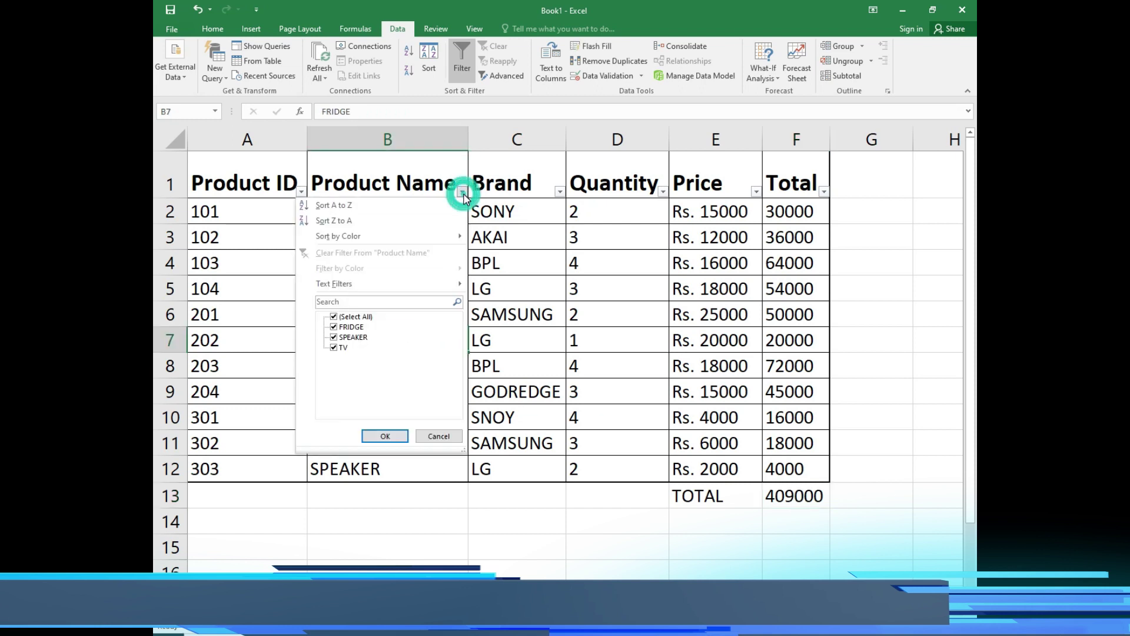
left_click(356, 316)
left_click(341, 347)
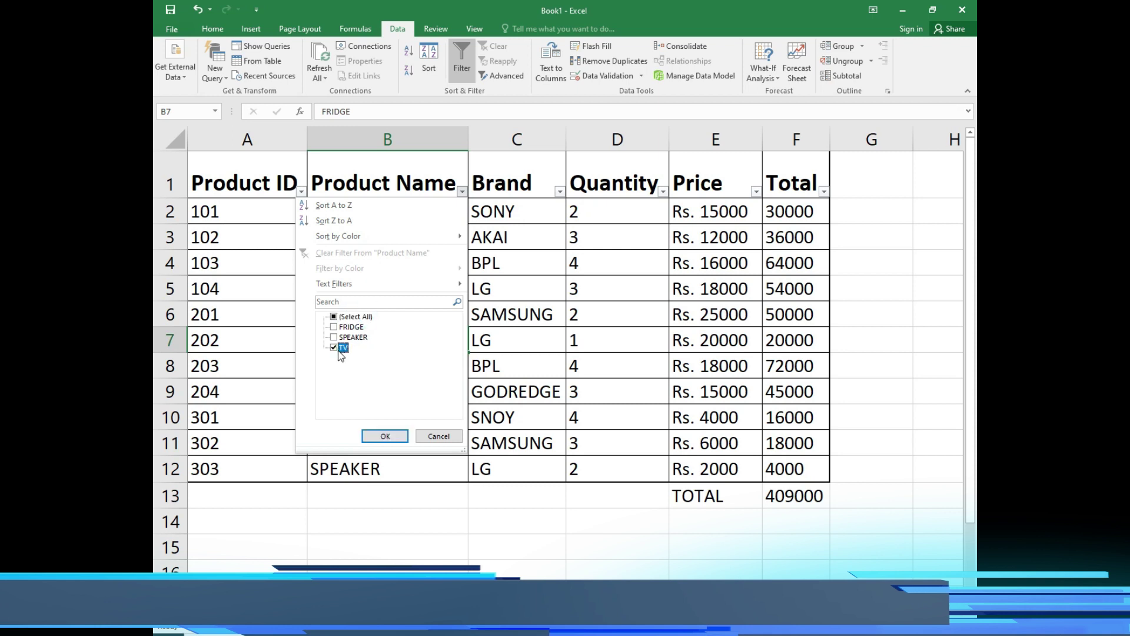
left_click(386, 437)
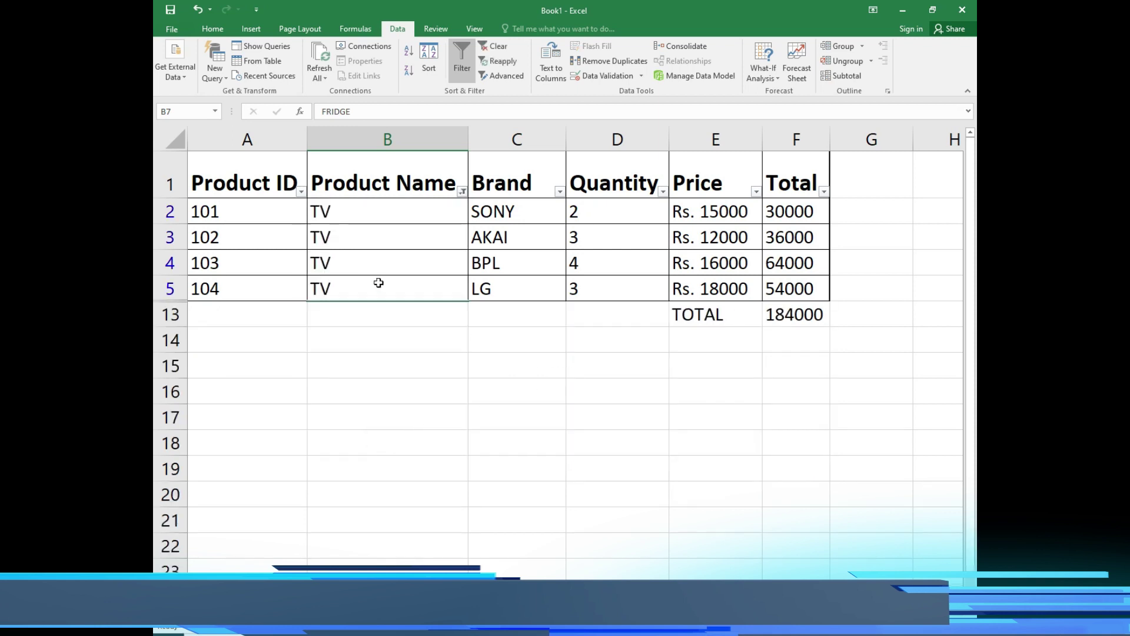
left_click(791, 315)
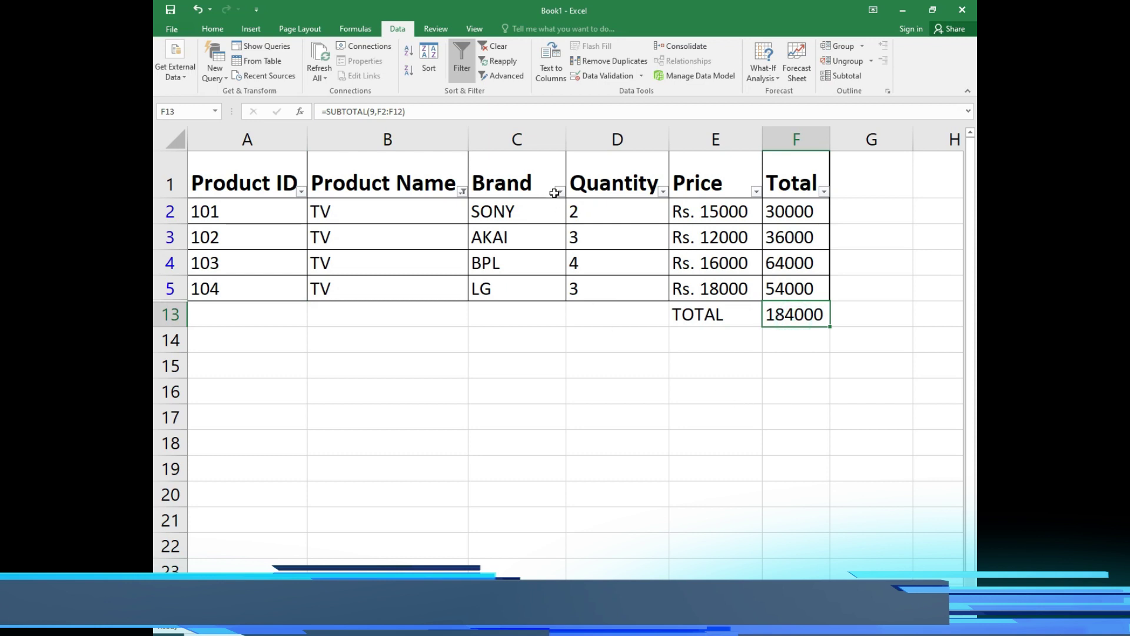
- Add SPEAKER to the Product Name filter and restrict the Brand filter to LG
left_click(462, 191)
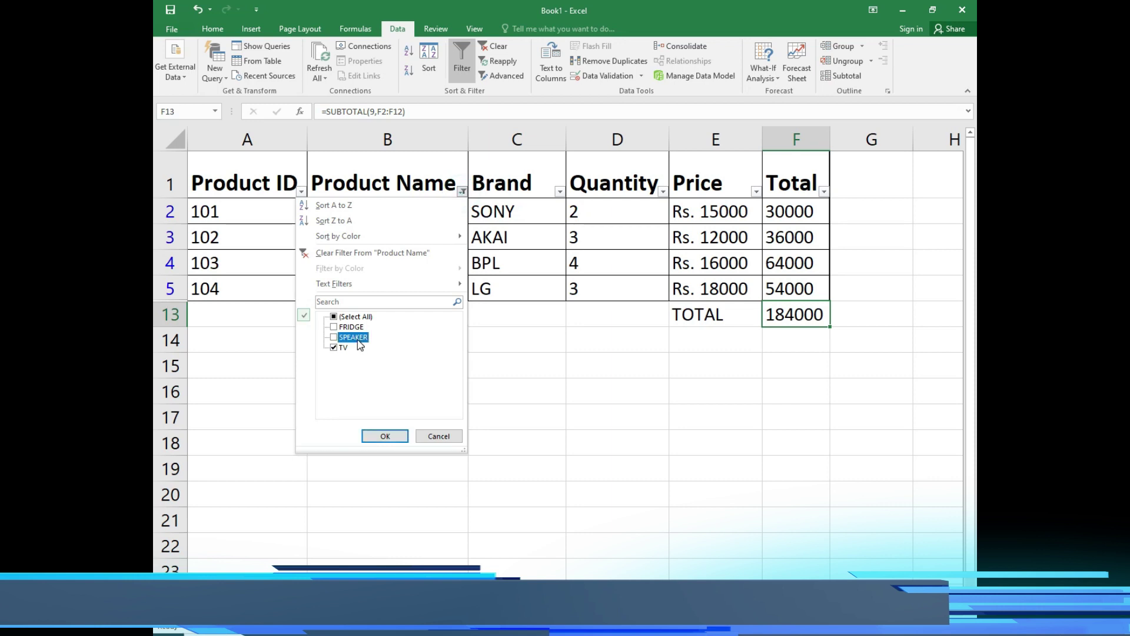
left_click(393, 435)
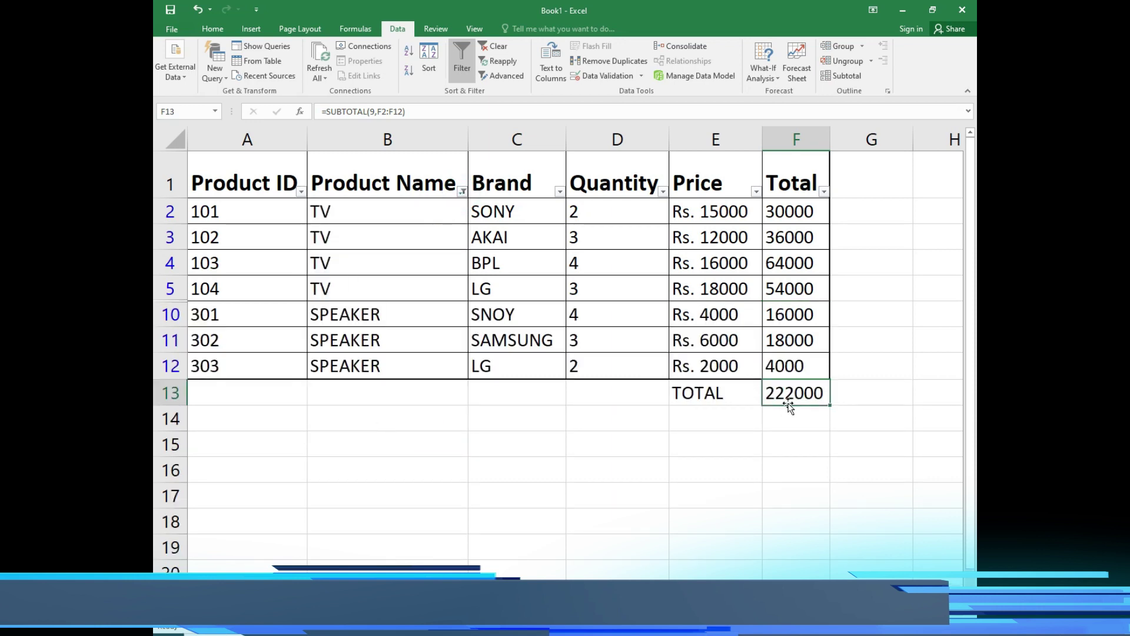
left_click(559, 192)
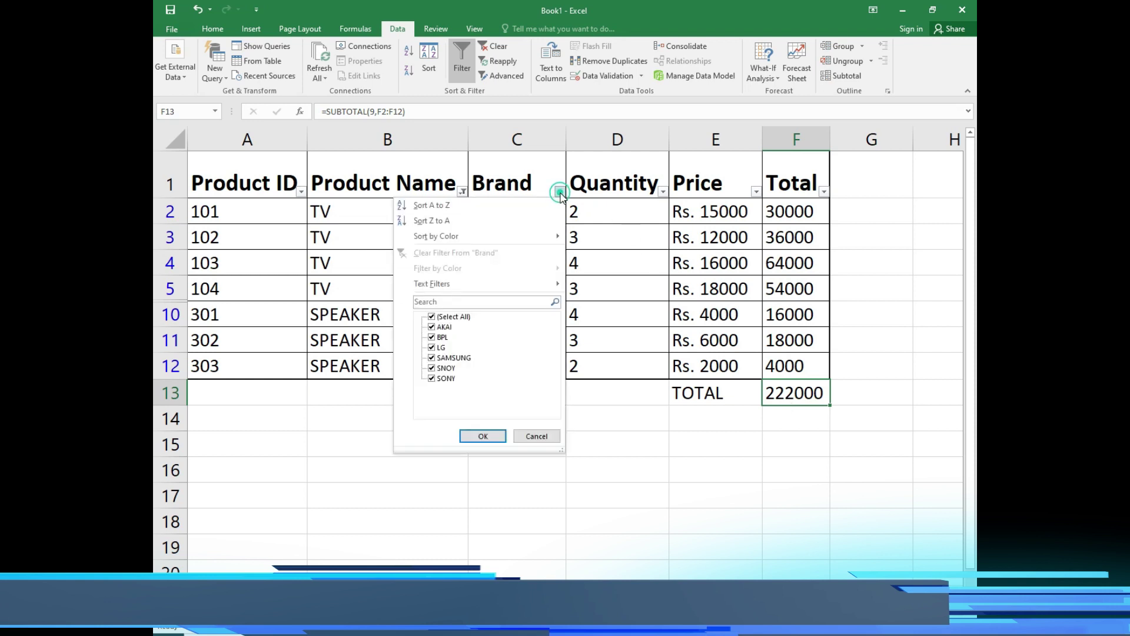
left_click(451, 316)
left_click(443, 347)
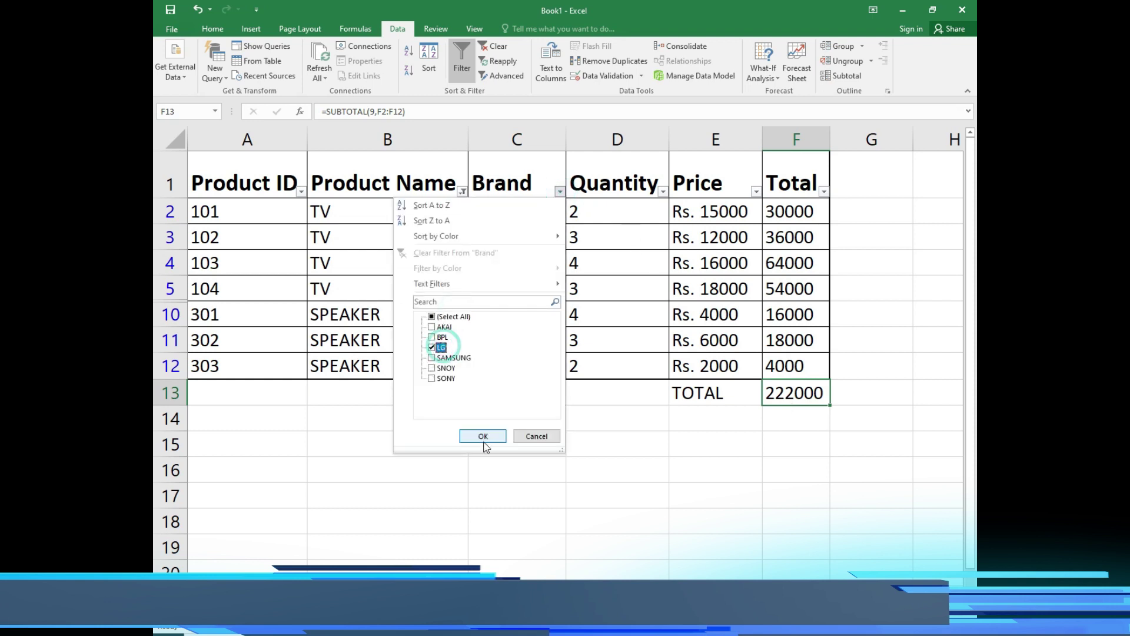
left_click(483, 436)
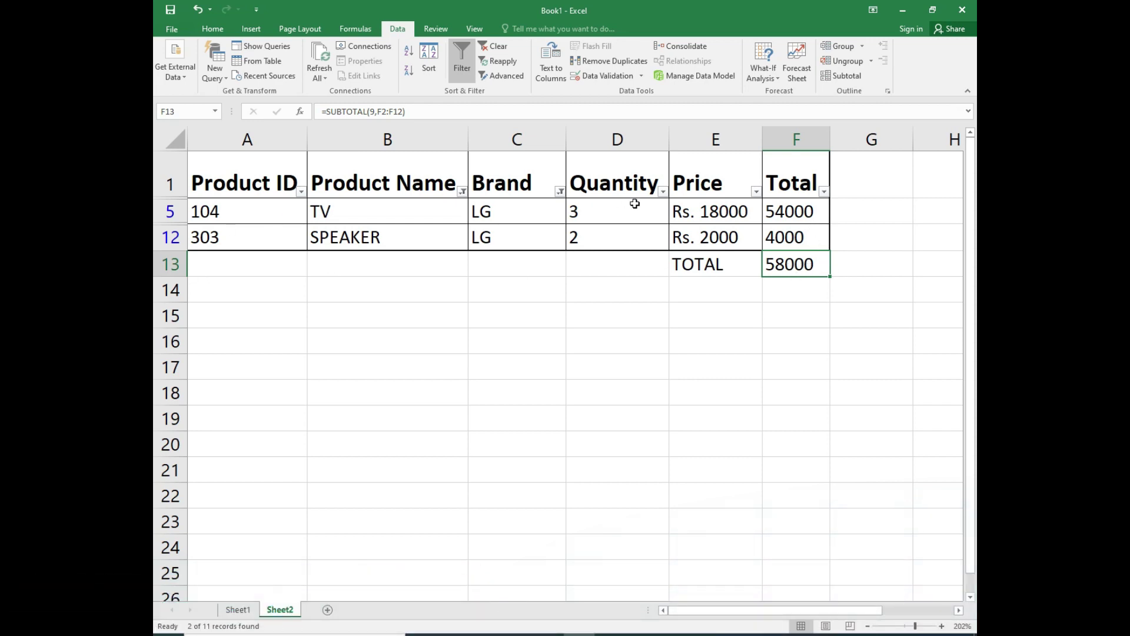
- Reselect all values in the Brand and Product Name filters to show the whole table
left_click(560, 192)
left_click(440, 303)
left_click(492, 444)
left_click(463, 191)
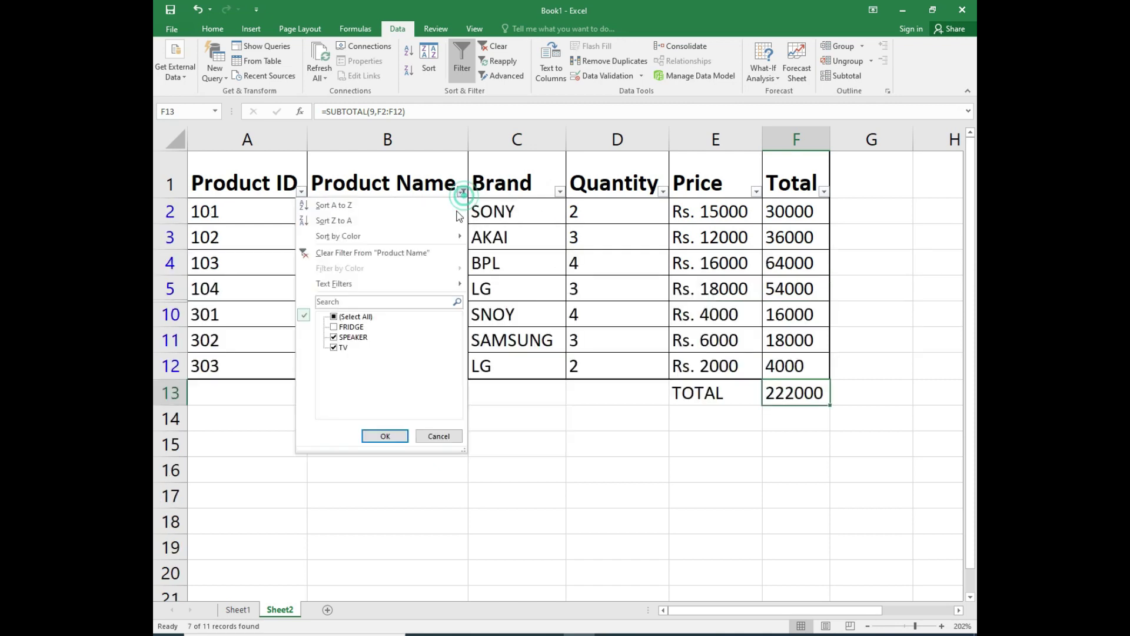
left_click(352, 317)
left_click(390, 434)
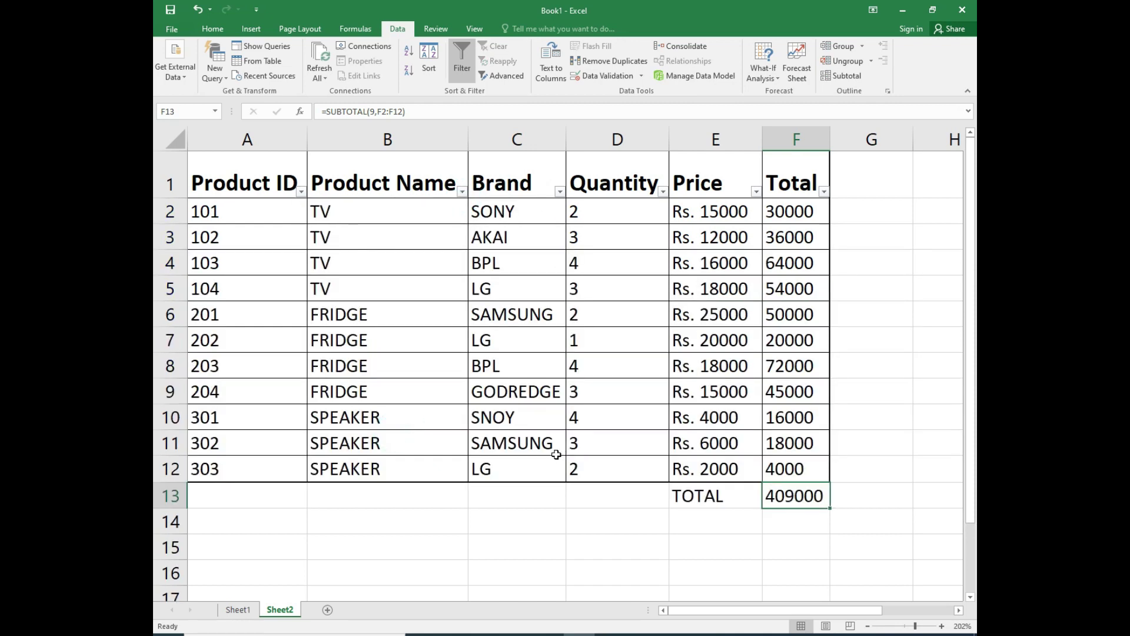